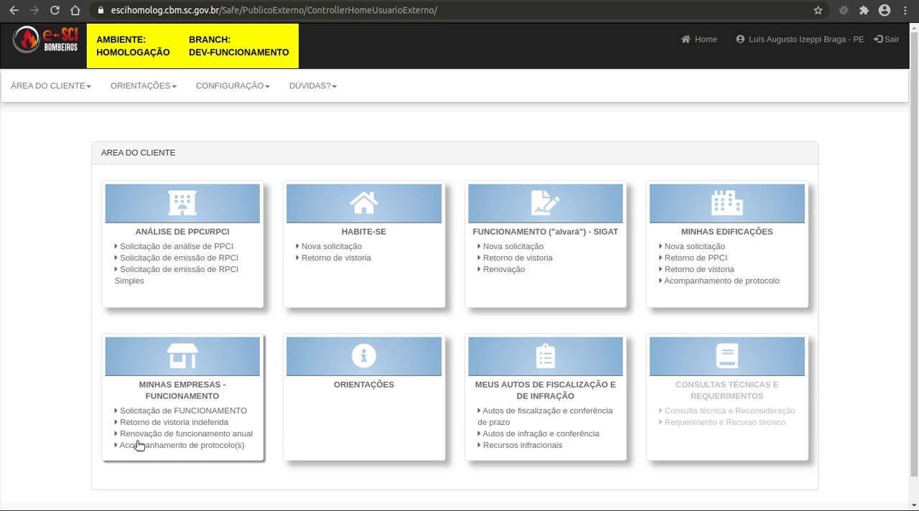
Open the FUNCIONAMENTO request for companies and copy the test company's CNPJ from the Google Docs document in Firefox
click(191, 412)
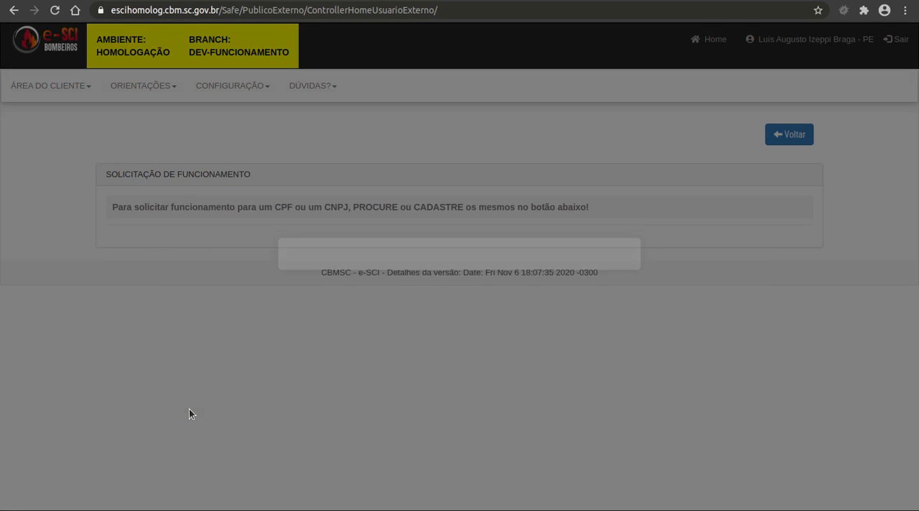
scroll(301, 245, down, 3)
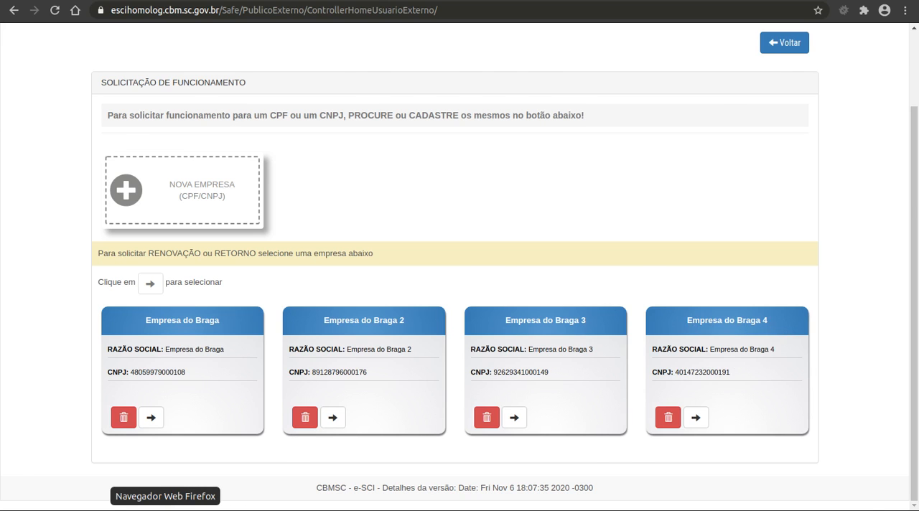
click(166, 510)
double_click(468, 416)
key(alt+Tab)
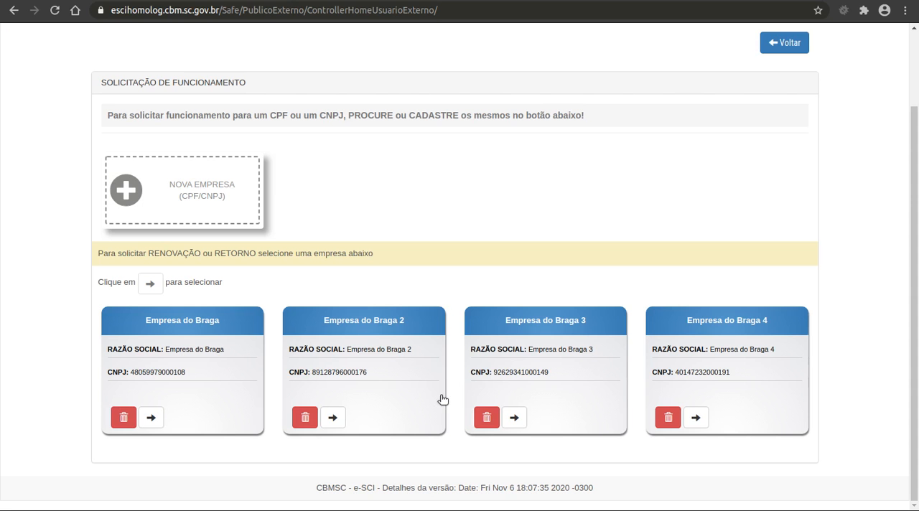
Start a new company entry in e-SCI and look up the company by the copied CNPJ
click(196, 191)
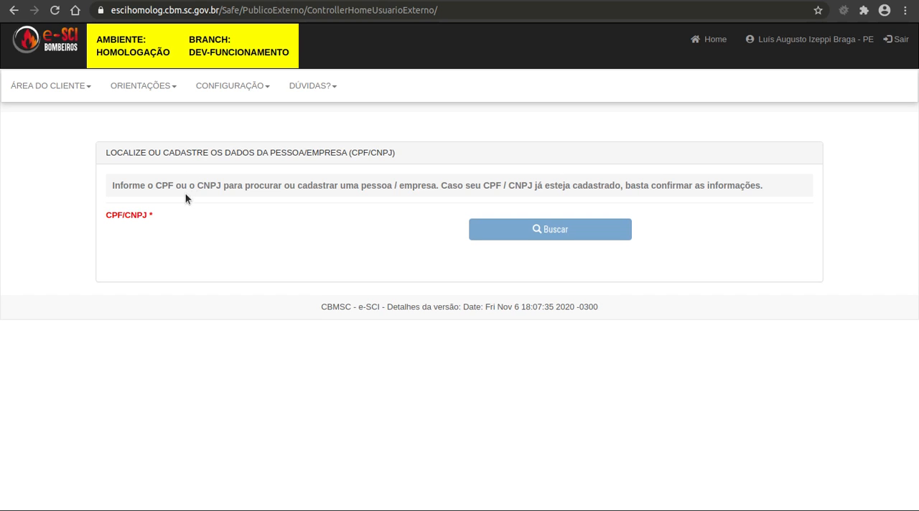
click(223, 228)
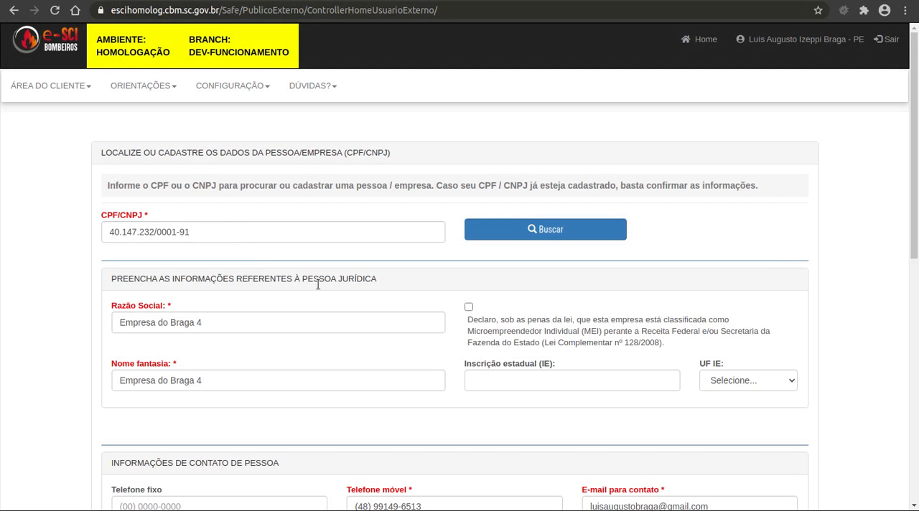
Mark the company's address as having no number, save the geographic coordinates, and save the company registration
scroll(319, 285, down, 1)
scroll(185, 294, down, 4)
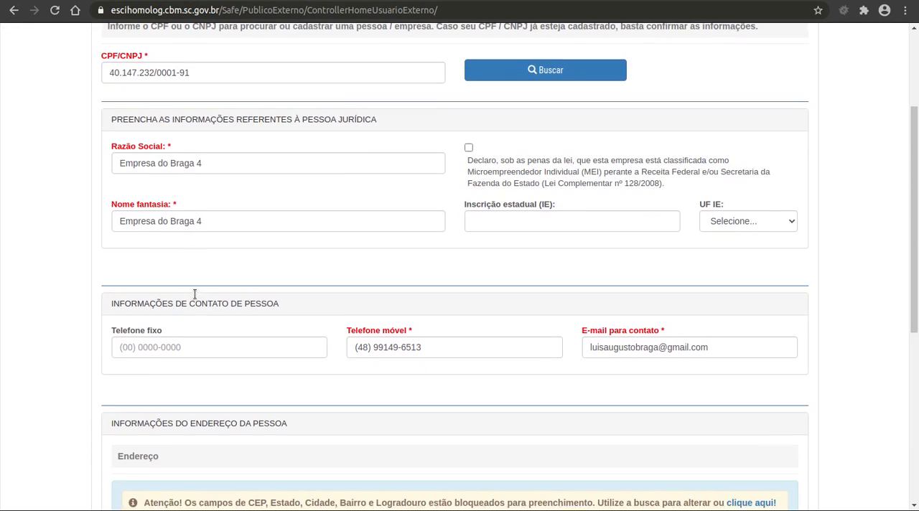
scroll(349, 267, down, 3)
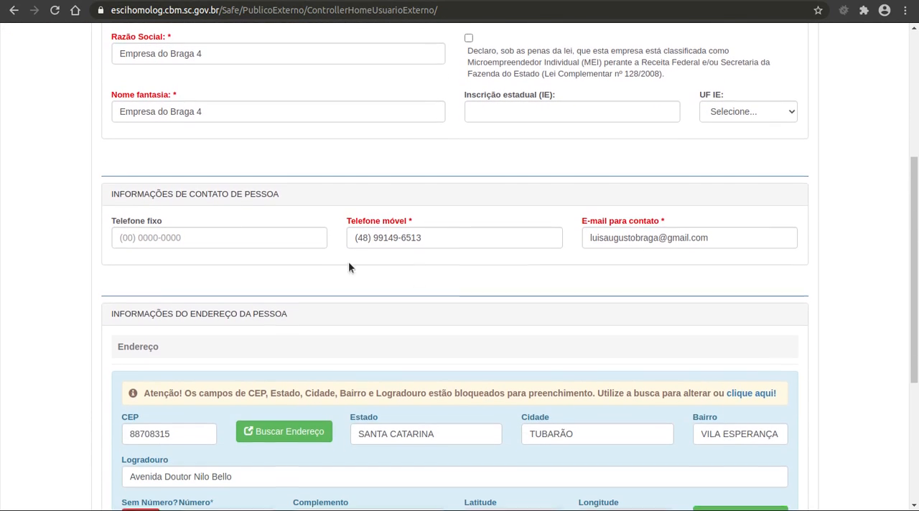
scroll(357, 386, down, 3)
scroll(357, 385, down, 4)
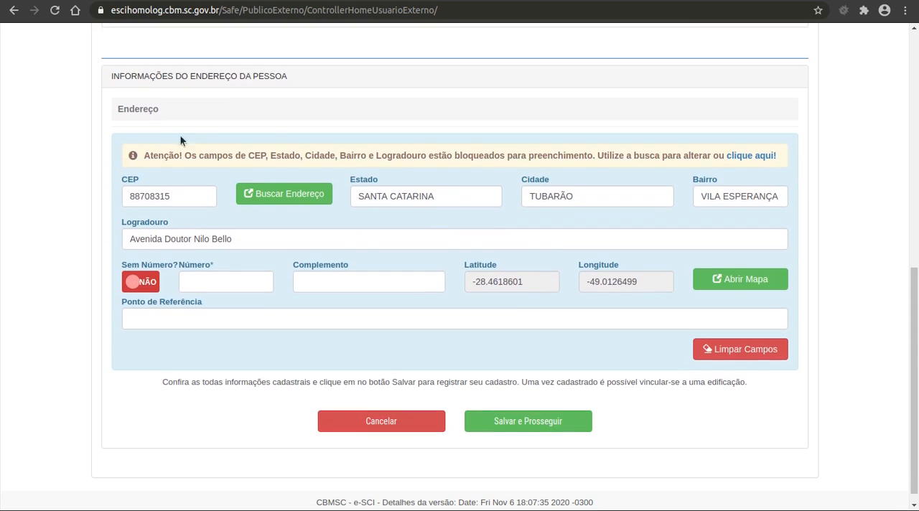
click(507, 420)
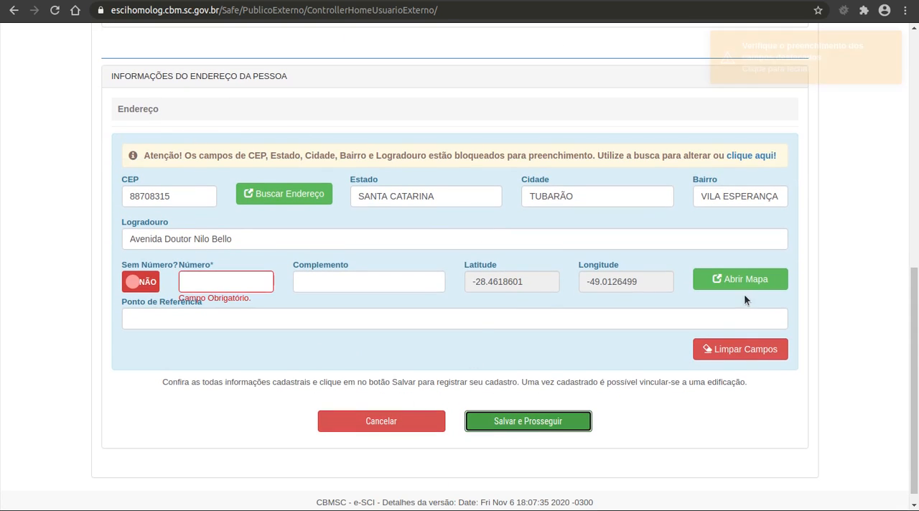
click(152, 282)
click(528, 422)
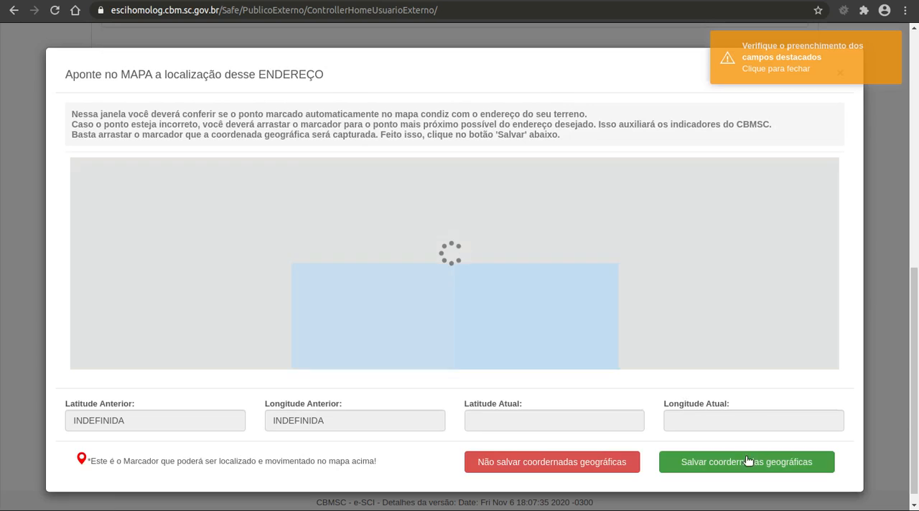
click(748, 460)
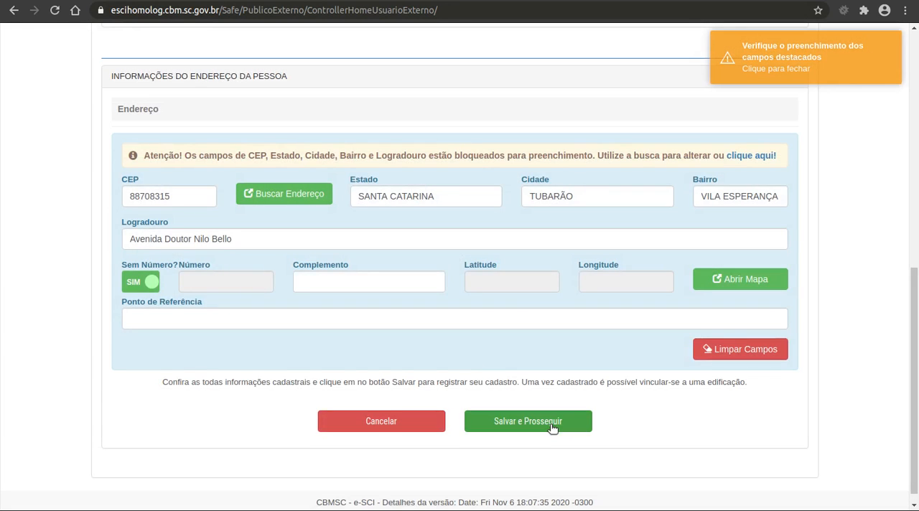
click(552, 419)
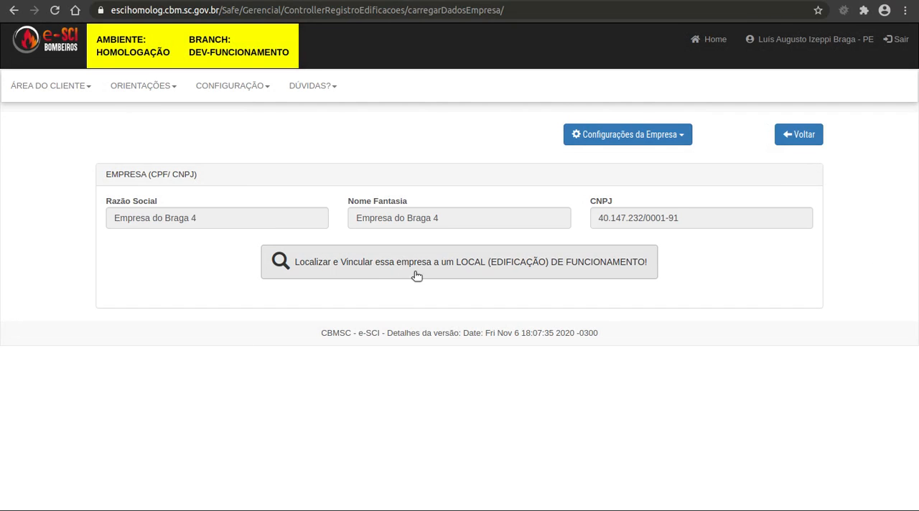
Open the building search used to link the company to its place of operation
drag(215, 219, 109, 222)
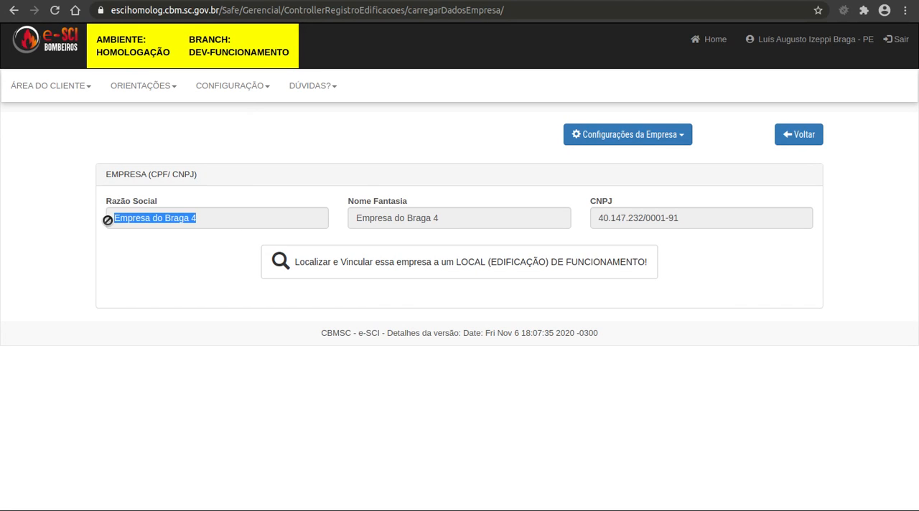
click(516, 310)
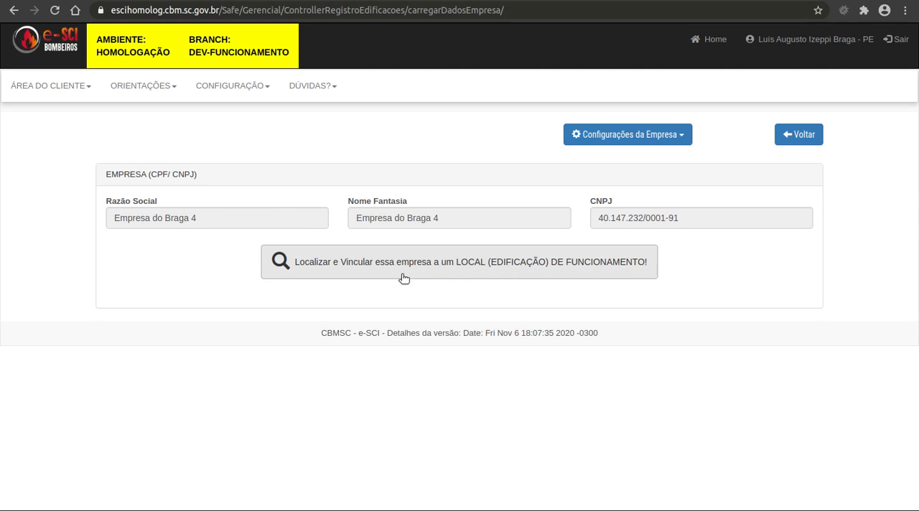
click(459, 263)
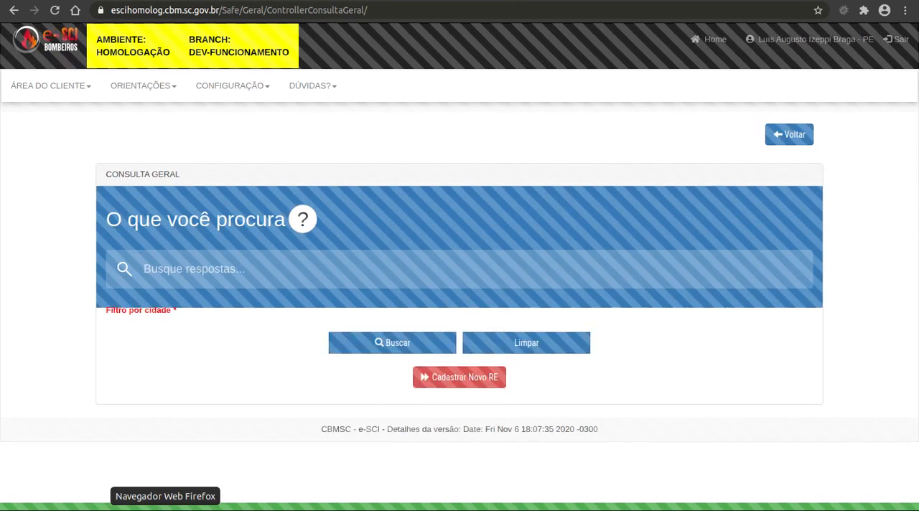
click(165, 507)
double_click(472, 337)
key(ctrl+c)
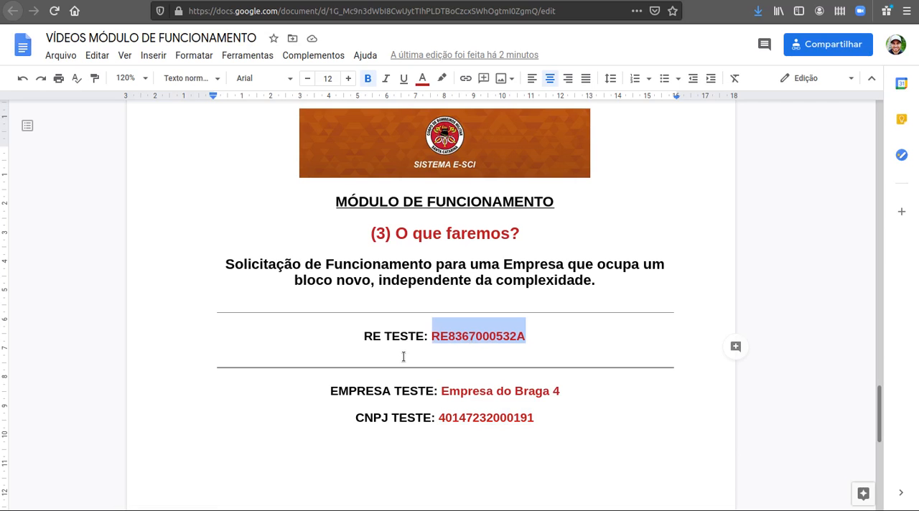
click(194, 505)
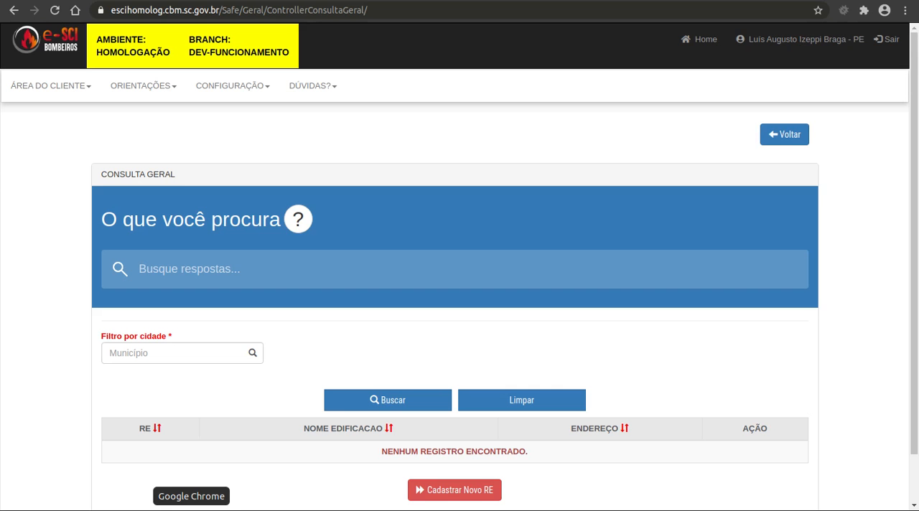
click(347, 274)
key(ctrl+v)
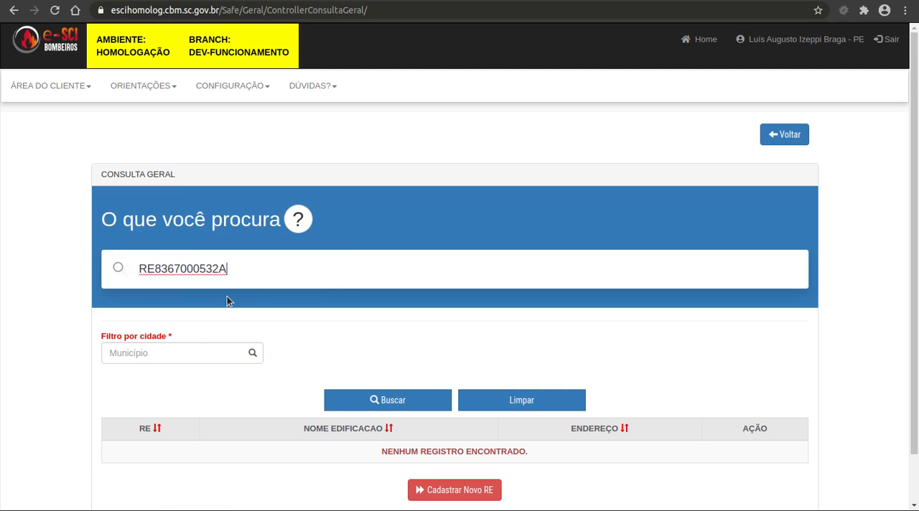
Filter by the city TUBARÃO and run the building search
click(191, 353)
text(tuba)
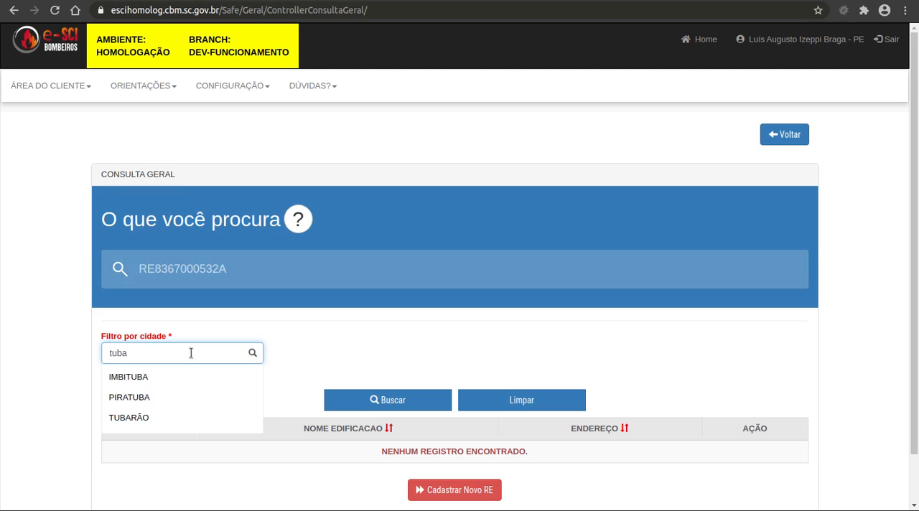
click(180, 416)
click(388, 407)
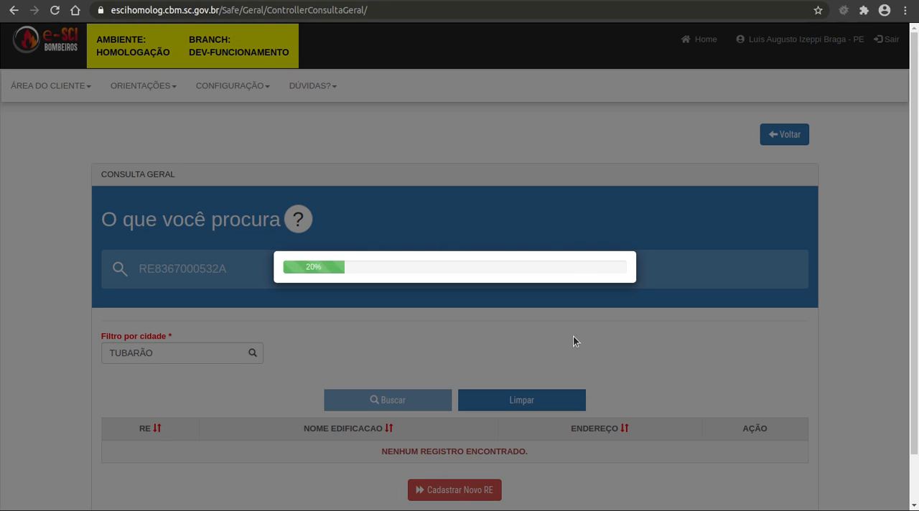
Check the RE code and name of the building "teste ampliação" and link the company to it
scroll(578, 323, down, 2)
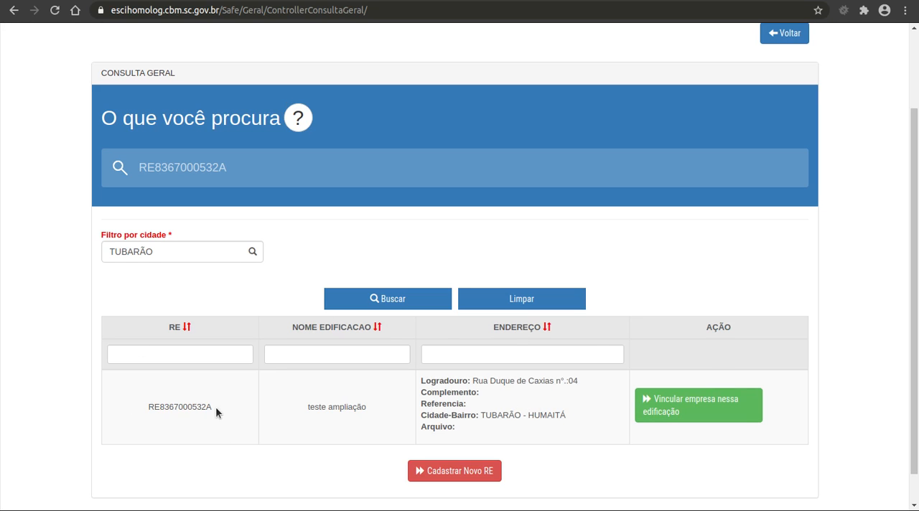
drag(216, 407, 144, 408)
click(164, 414)
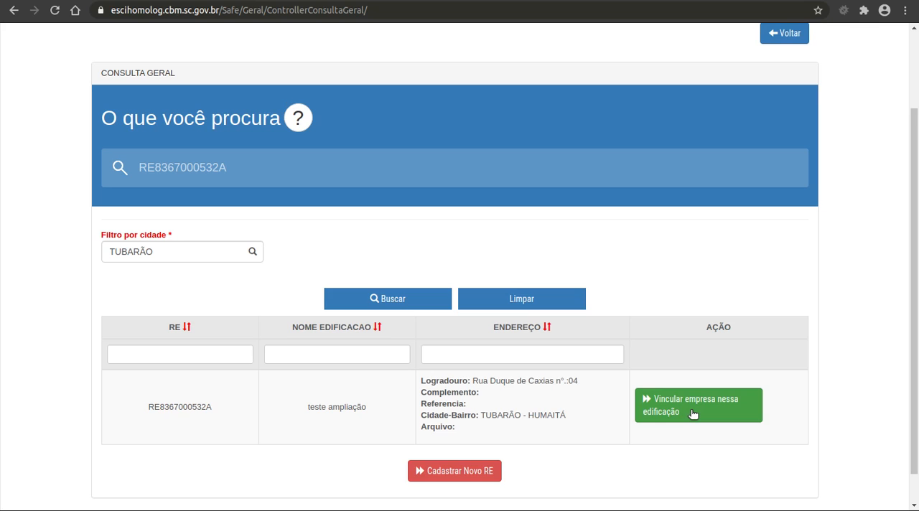
double_click(199, 409)
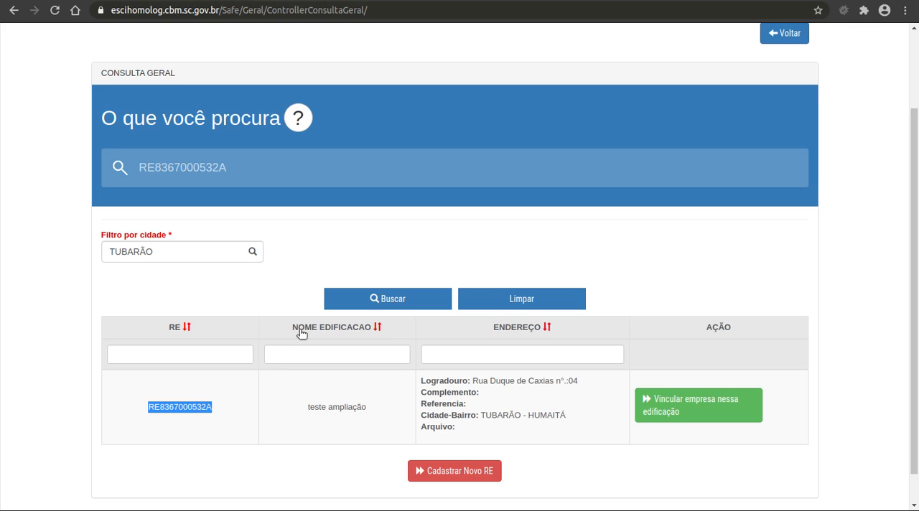
drag(378, 414, 300, 409)
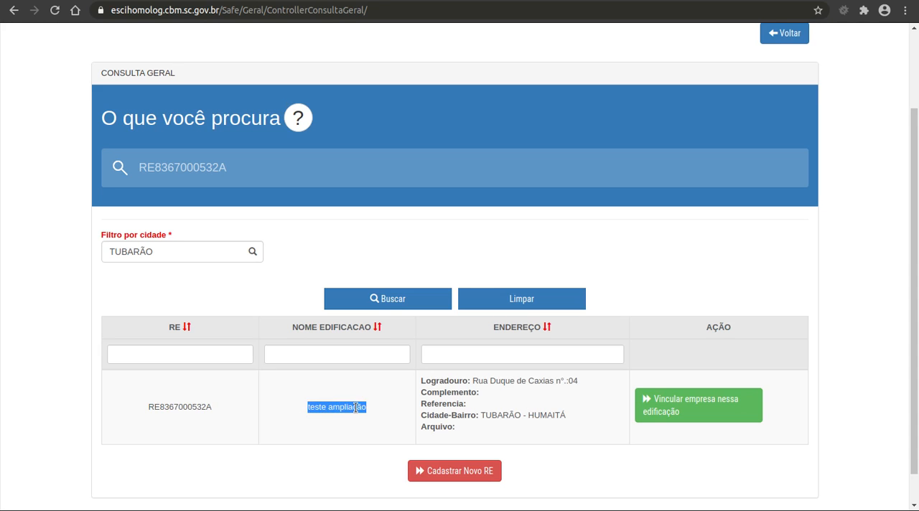
click(676, 404)
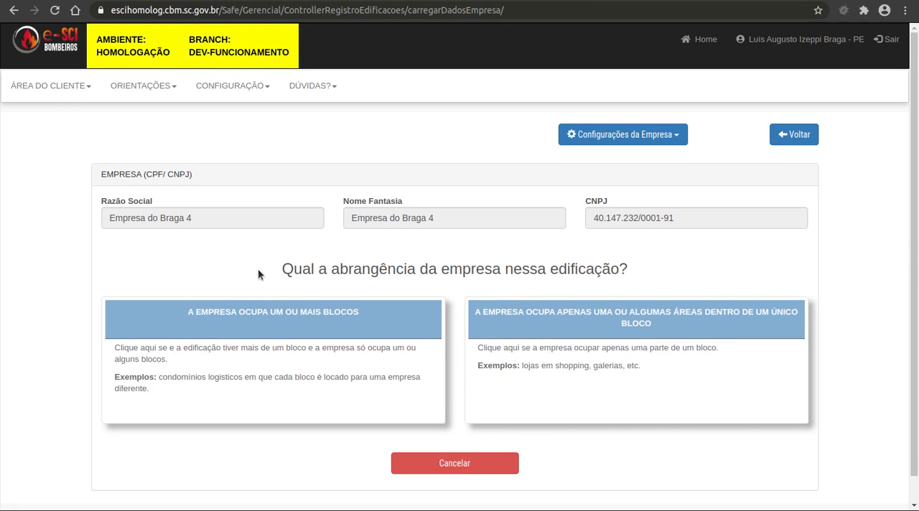
Set the company's coverage in the building to occupying one or more blocks and proceed
drag(260, 269, 683, 276)
click(684, 276)
drag(198, 220, 92, 217)
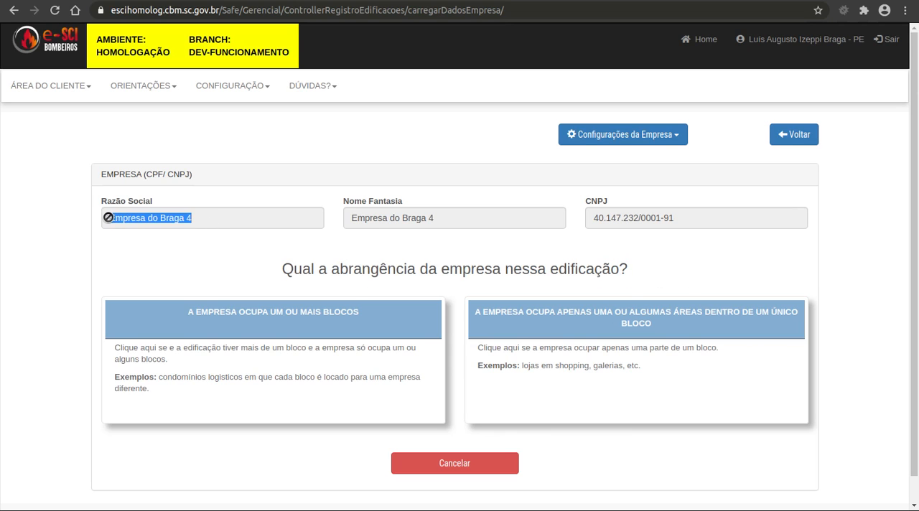
click(137, 244)
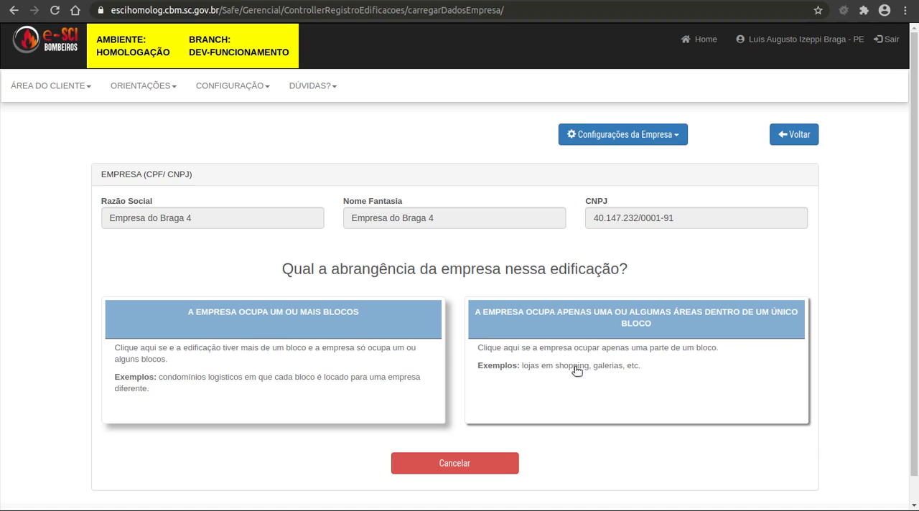
click(278, 353)
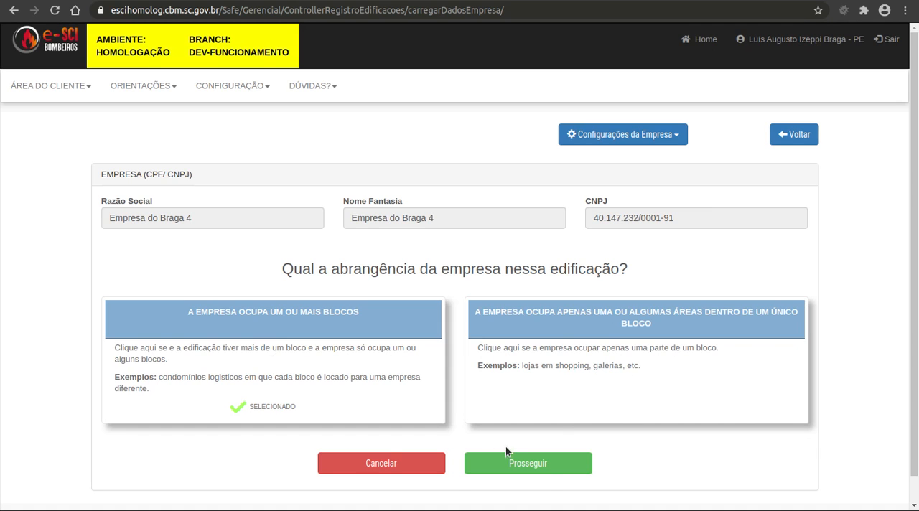
click(552, 469)
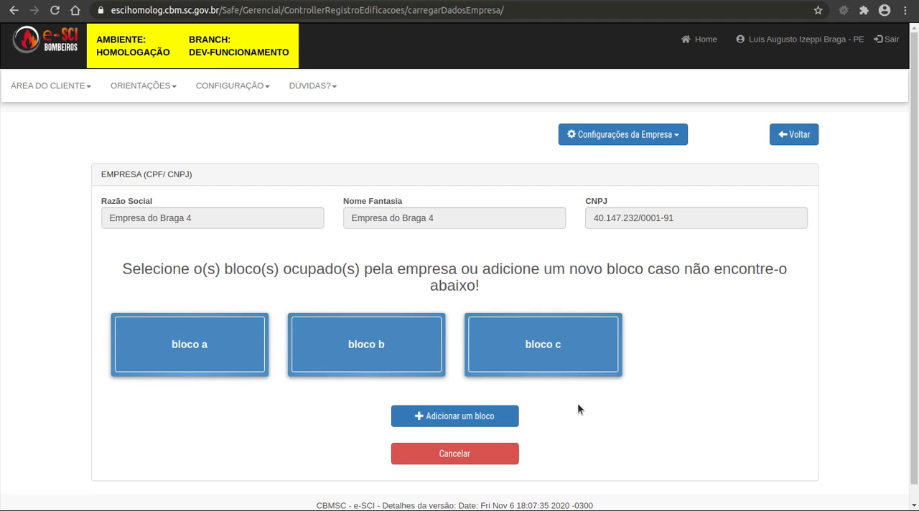
Add a new block named "bloco d" to the building and save it
click(453, 416)
click(247, 216)
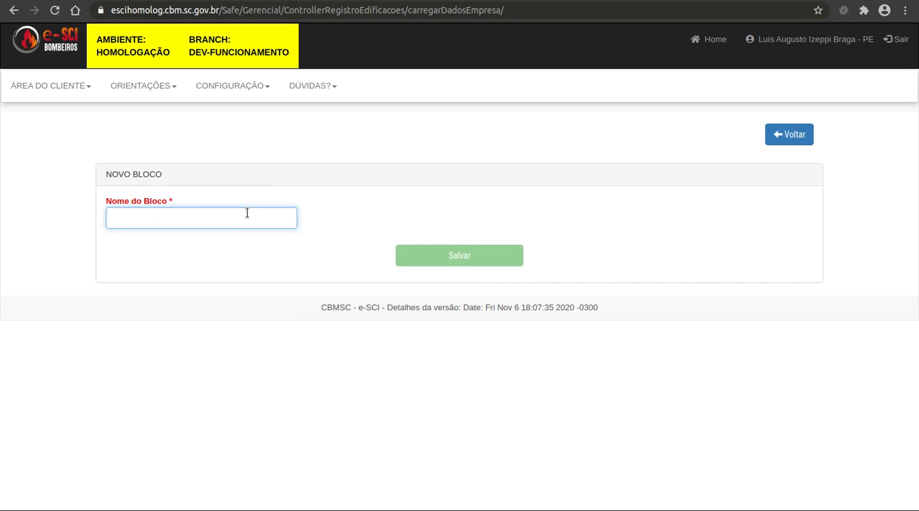
text(bloco d)
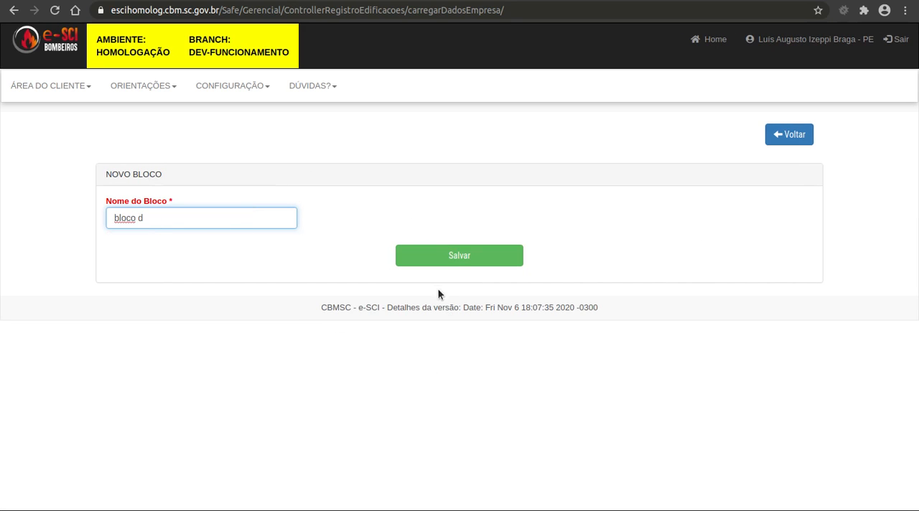
click(471, 263)
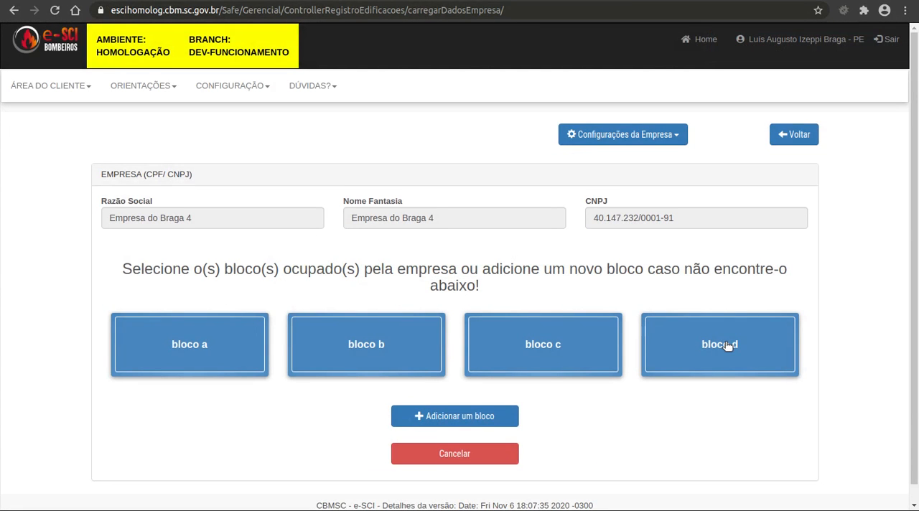
Choose bloco d as the block occupied by the company and proceed to review the block and company data
click(728, 346)
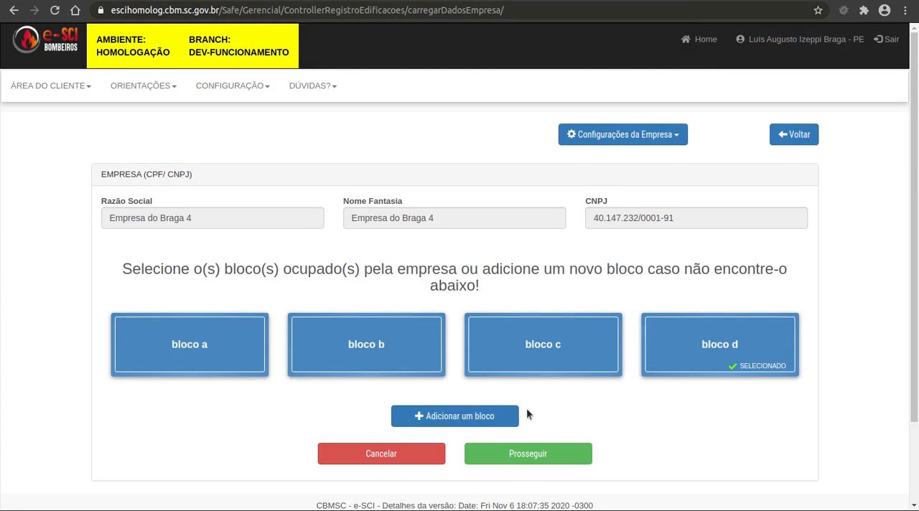
click(531, 456)
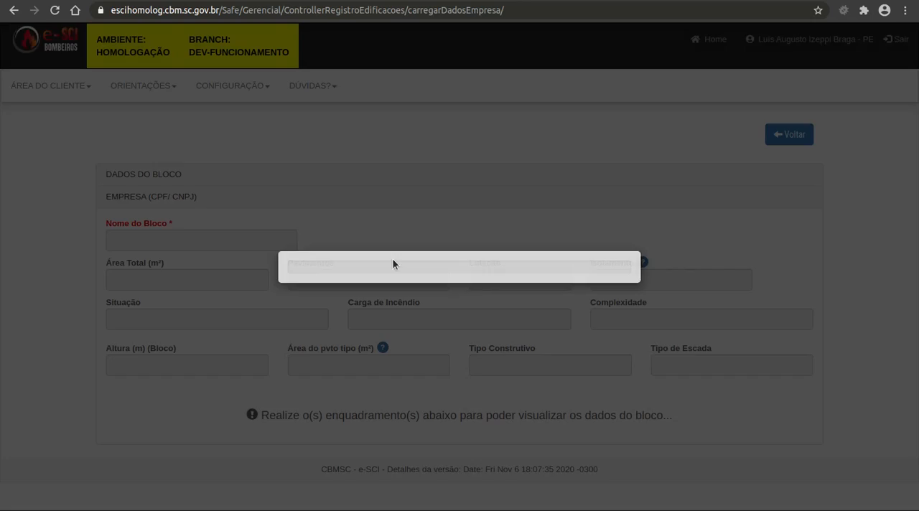
scroll(403, 253, down, 2)
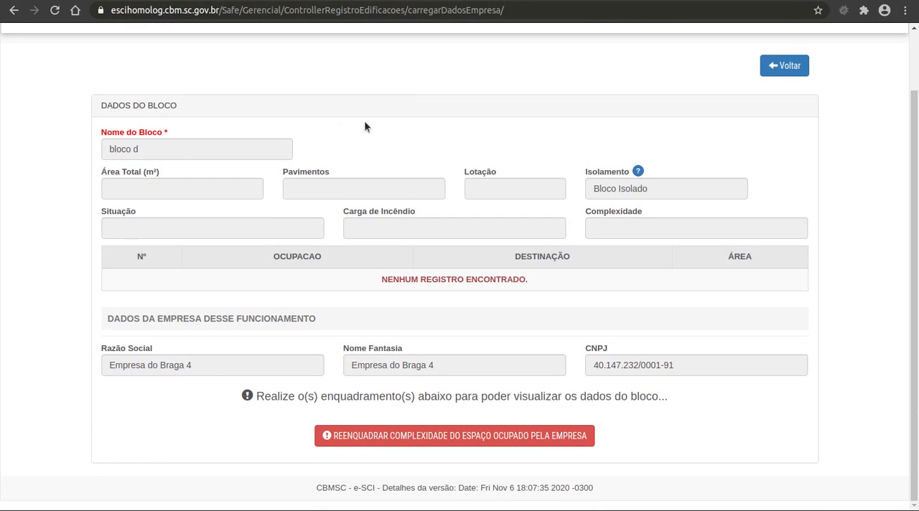
drag(144, 154, 90, 154)
drag(197, 366, 98, 369)
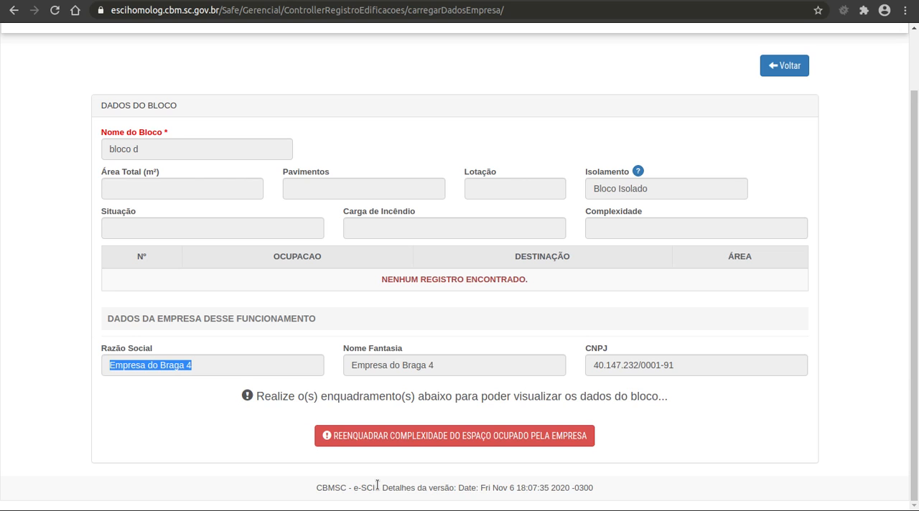
Start reclassifying the complexity of the space occupied by the company in bloco d
triple_click(497, 400)
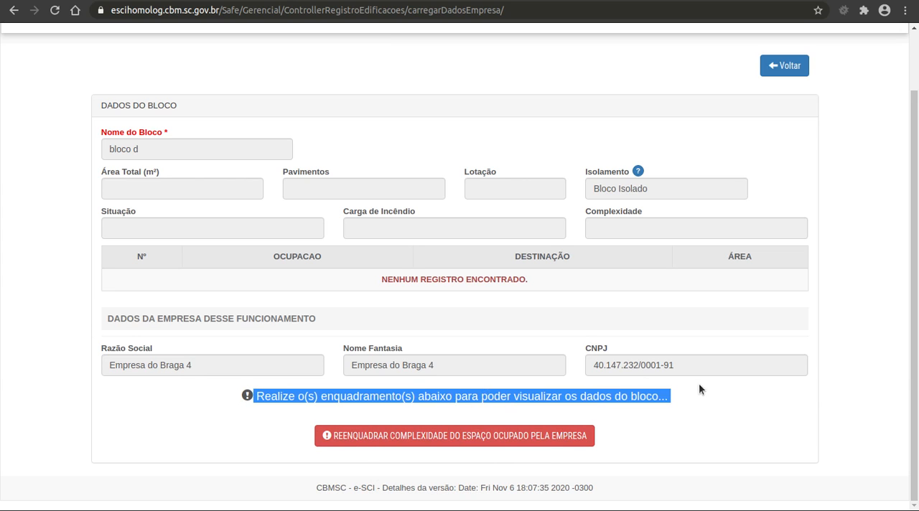
click(442, 456)
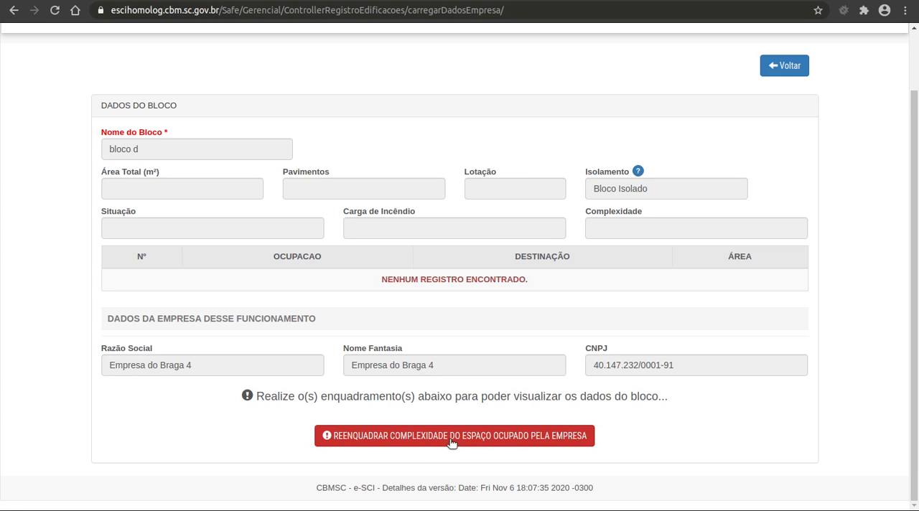
click(452, 439)
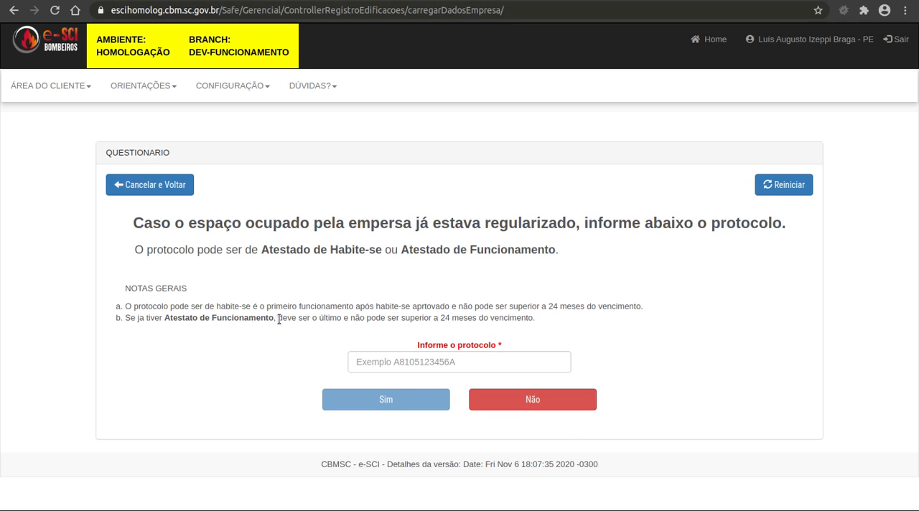
Review the protocol rules and answer Não to having an earlier Habite-se or Funcionamento protocol for the occupied space
drag(279, 321, 539, 320)
click(540, 316)
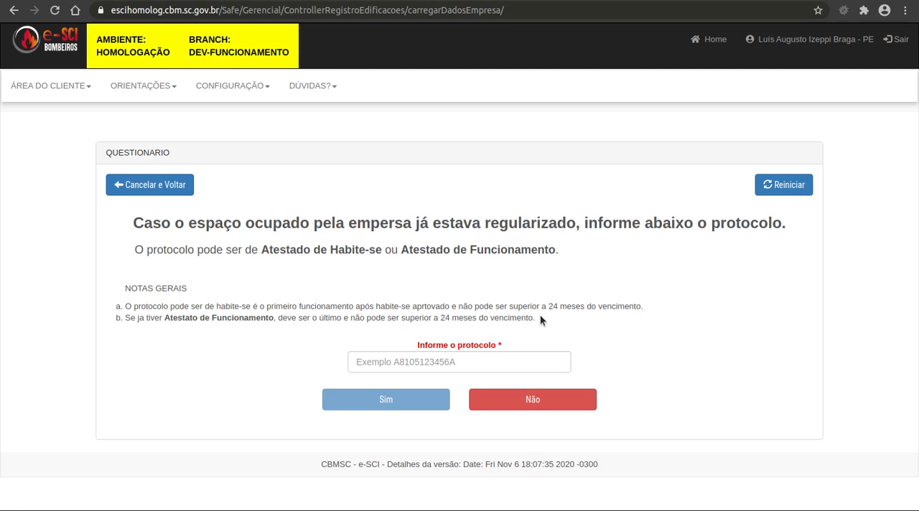
click(442, 364)
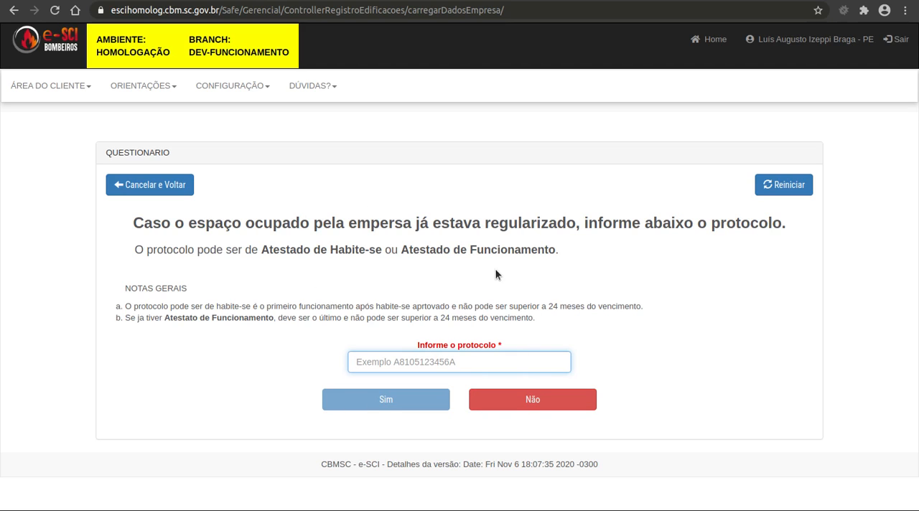
click(543, 399)
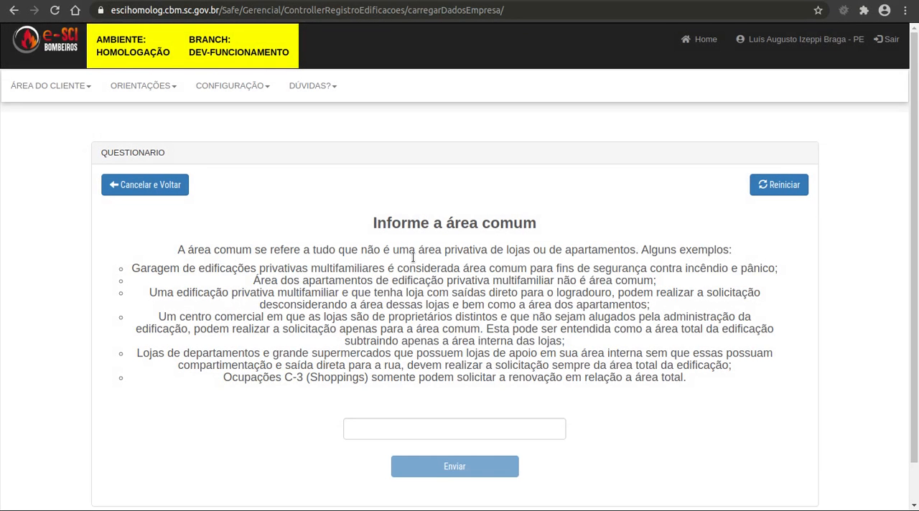
Enter 1,00 as the common area and submit it
click(406, 427)
text(0,010000)
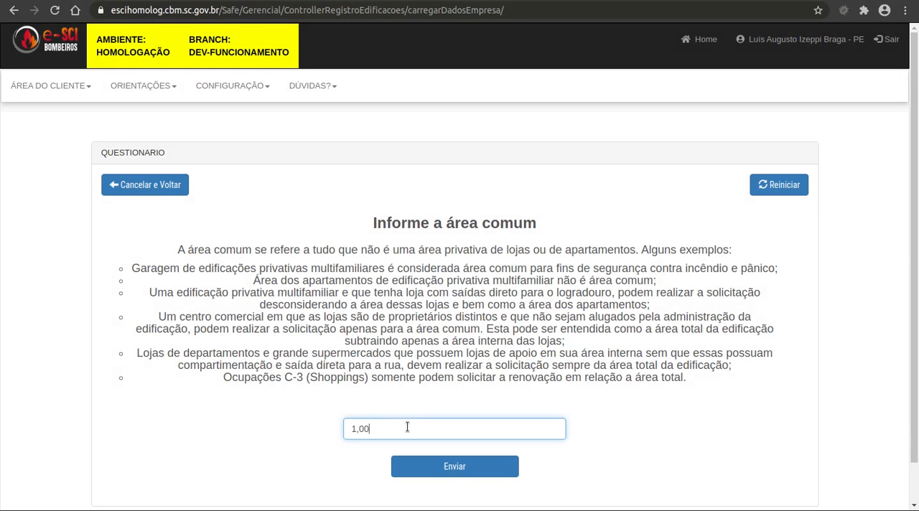
click(438, 467)
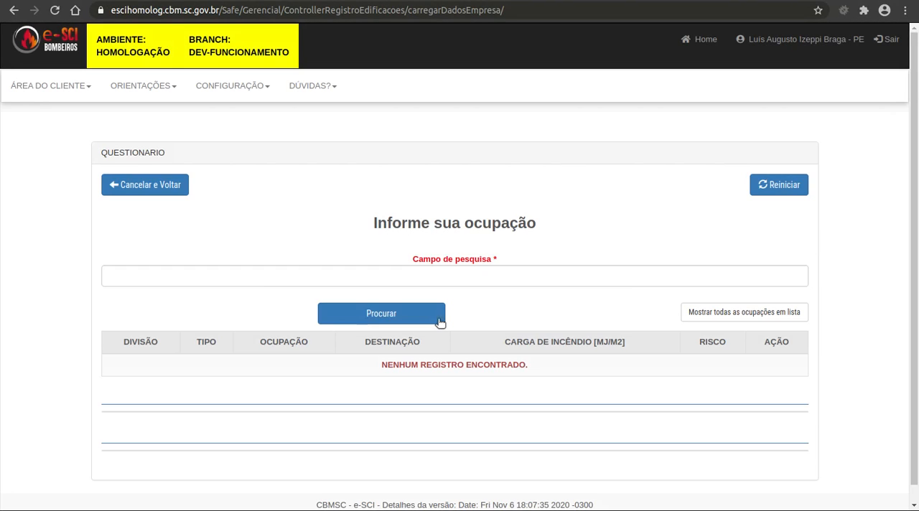
Search the occupations for "c1" and choose "Vinhos, cervejas e bebidas fermentadas"
click(455, 275)
text(c1)
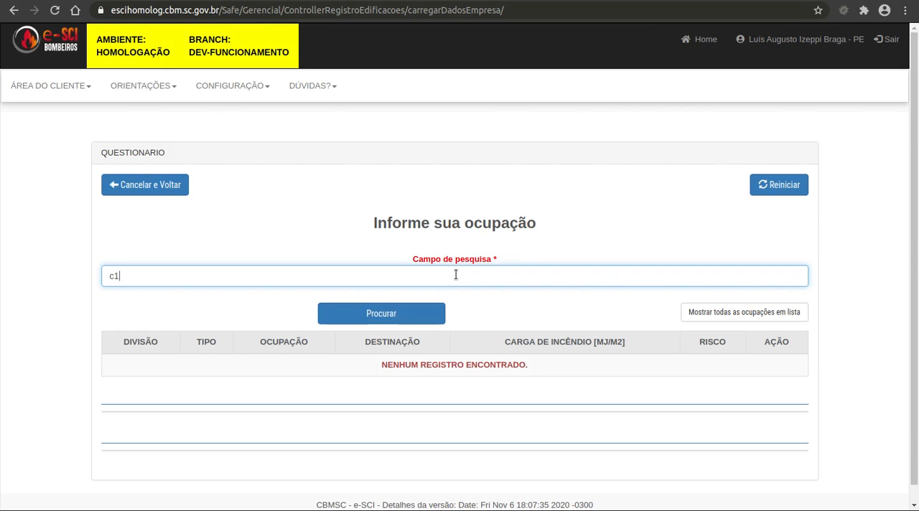
click(396, 303)
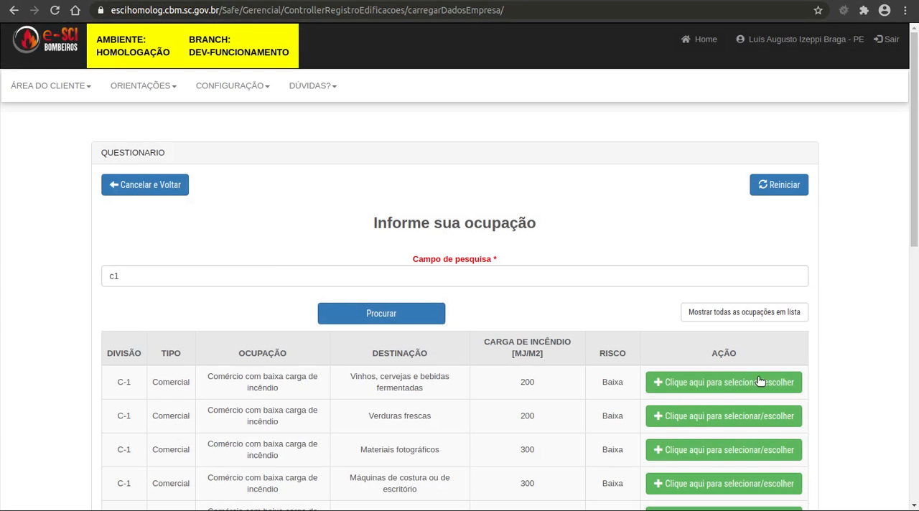
click(760, 382)
Set the area of the "Vinhos, cervejas e bebidas fermentadas" occupation to 500,00 m²
click(483, 388)
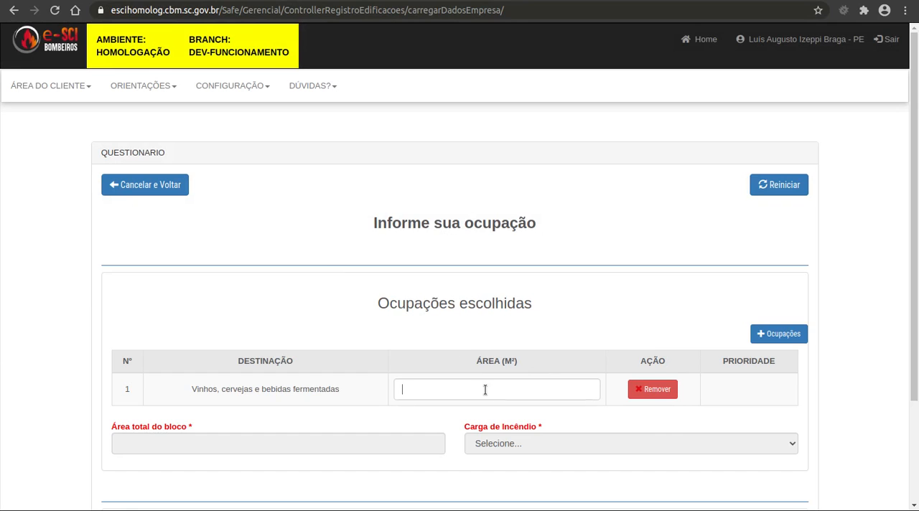
text(500,0)
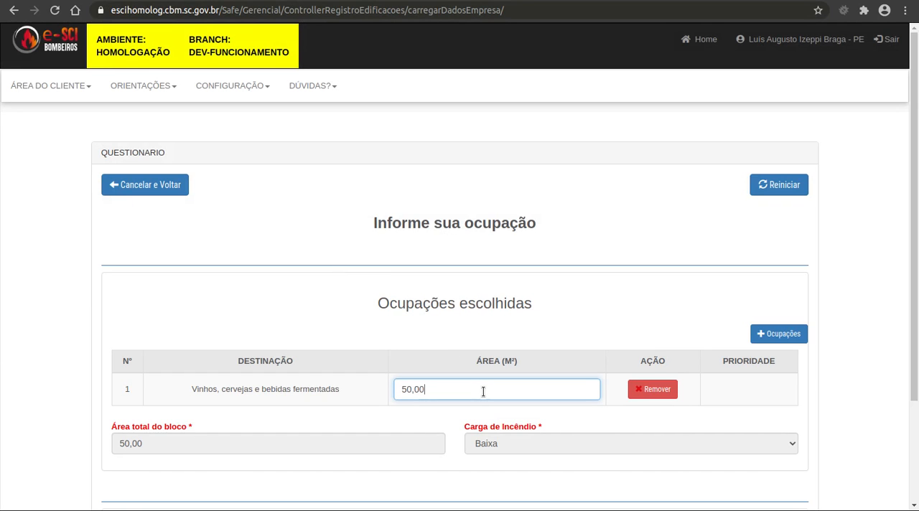
text(0)
scroll(633, 345, down, 2)
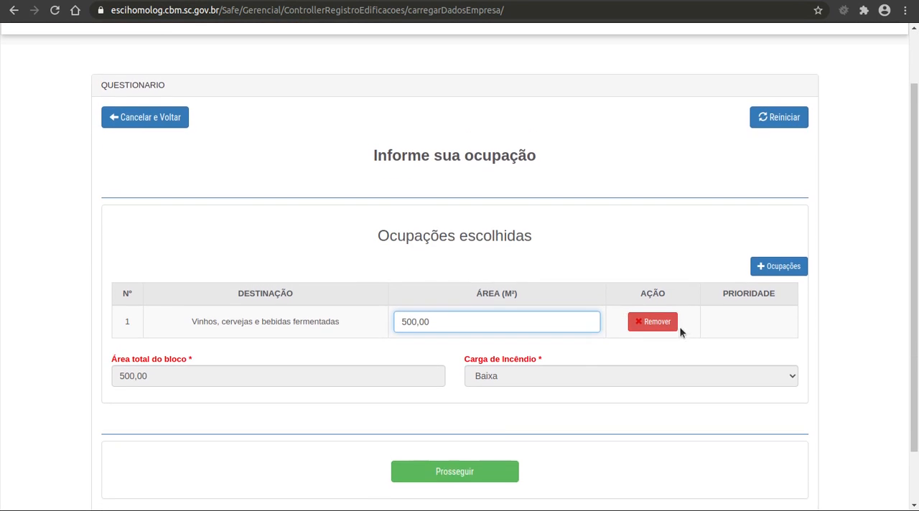
click(665, 179)
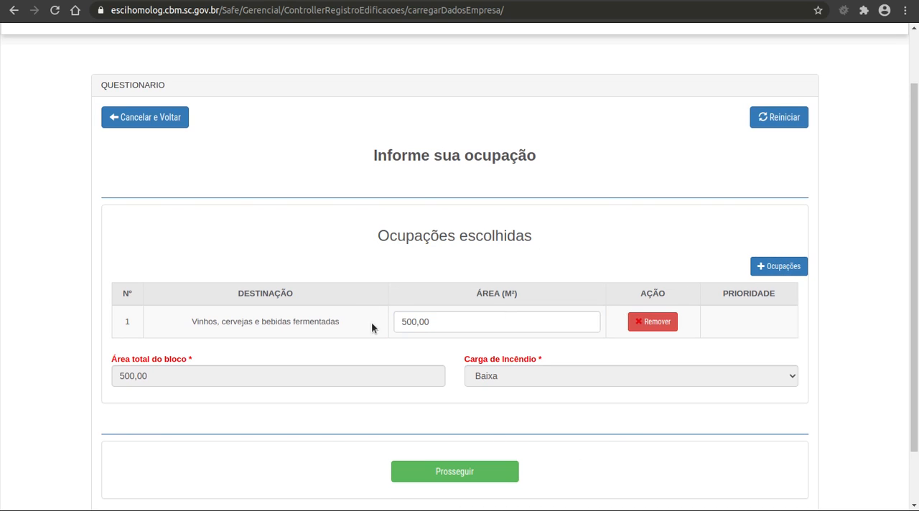
drag(433, 318, 387, 320)
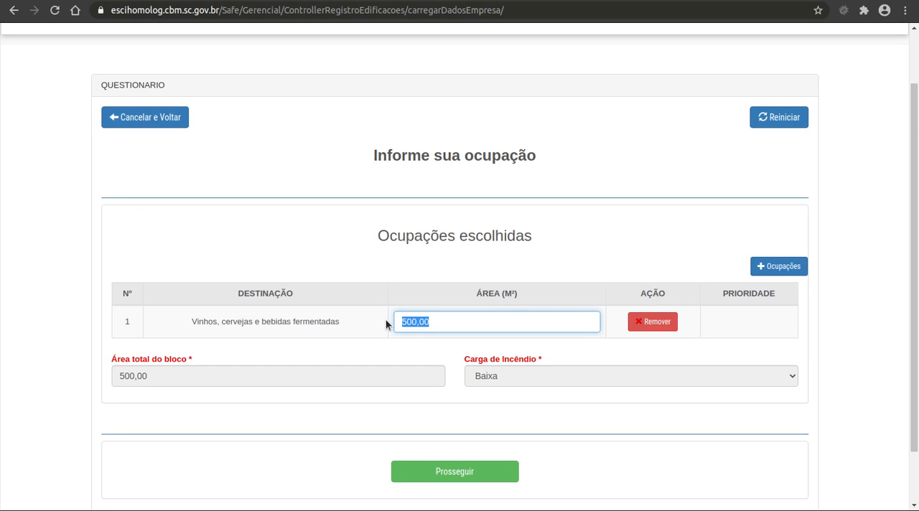
Add "Floricultura" from division C-1 as a second occupation of the block
click(771, 265)
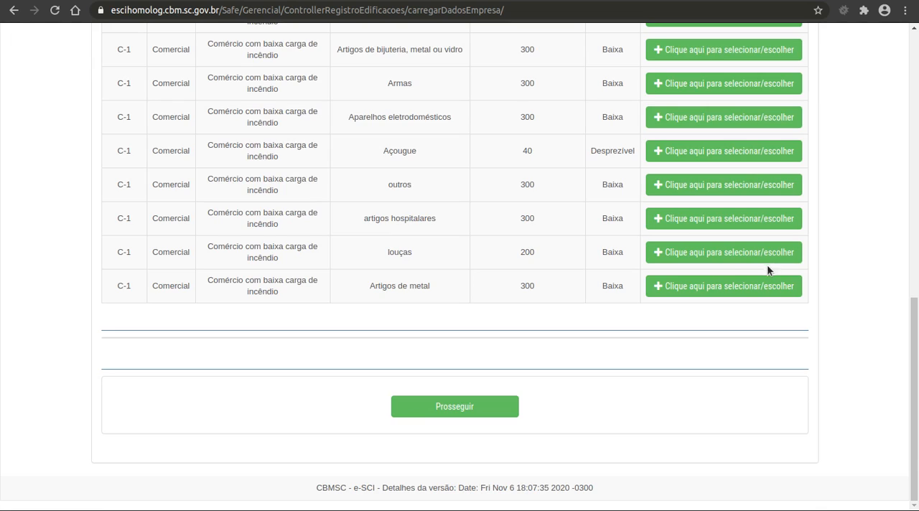
scroll(476, 319, up, 3)
scroll(477, 319, up, 2)
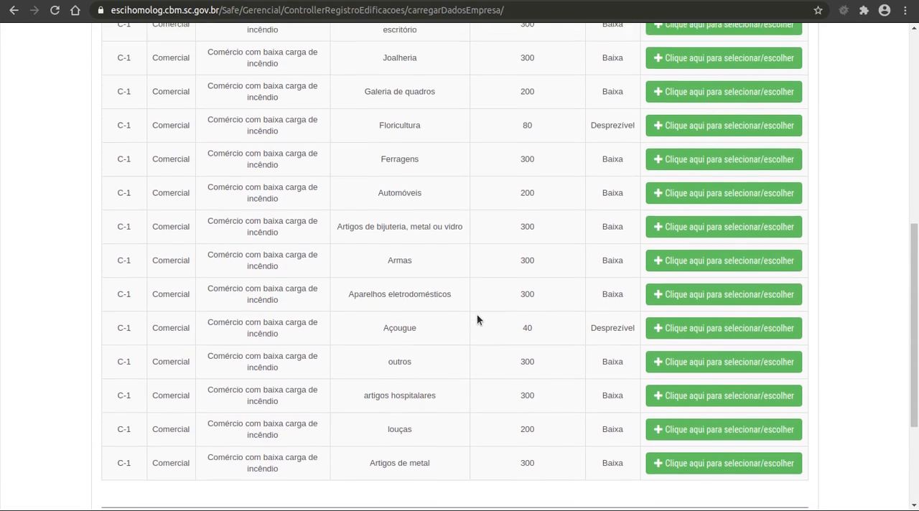
scroll(480, 322, up, 2)
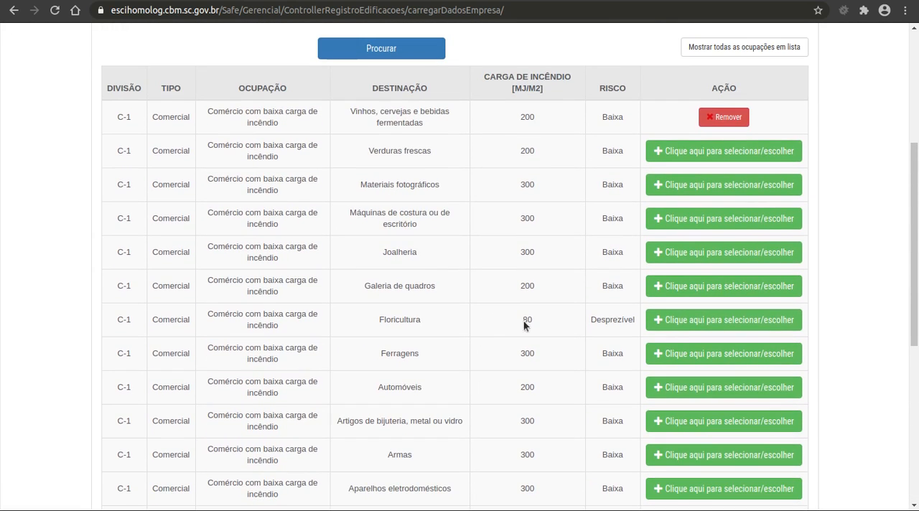
click(674, 328)
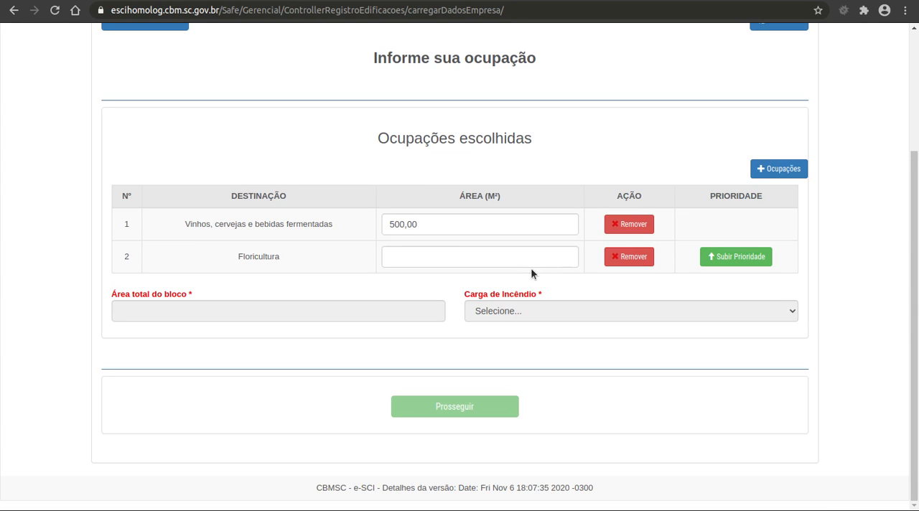
Set the Floricultura area to 100,00 m², check the block's total area and proceed with the questionnaire
click(496, 260)
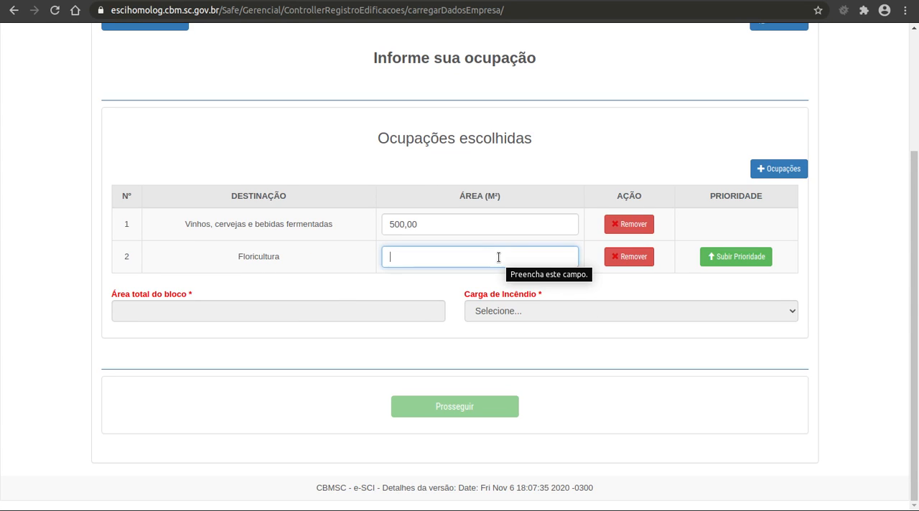
text(0,20)
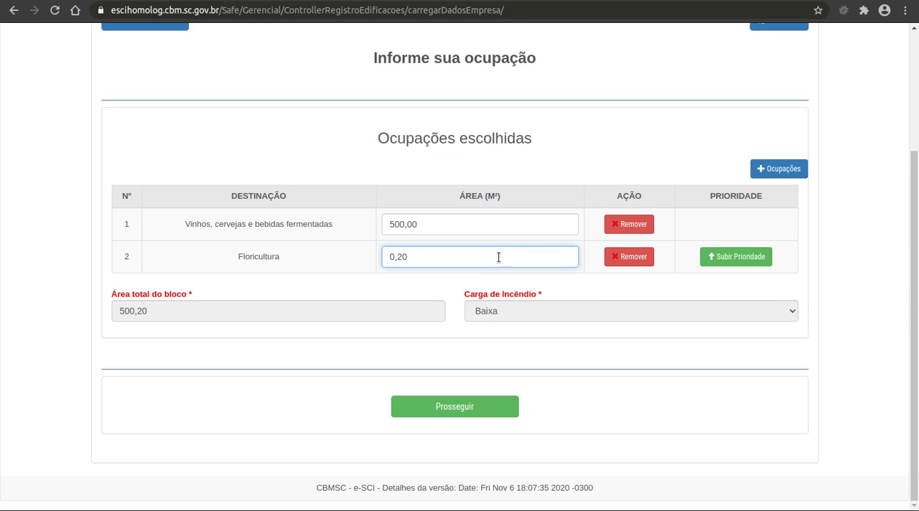
key(BackSpace)
key(BackSpace)
text(100,00)
drag(112, 294, 216, 294)
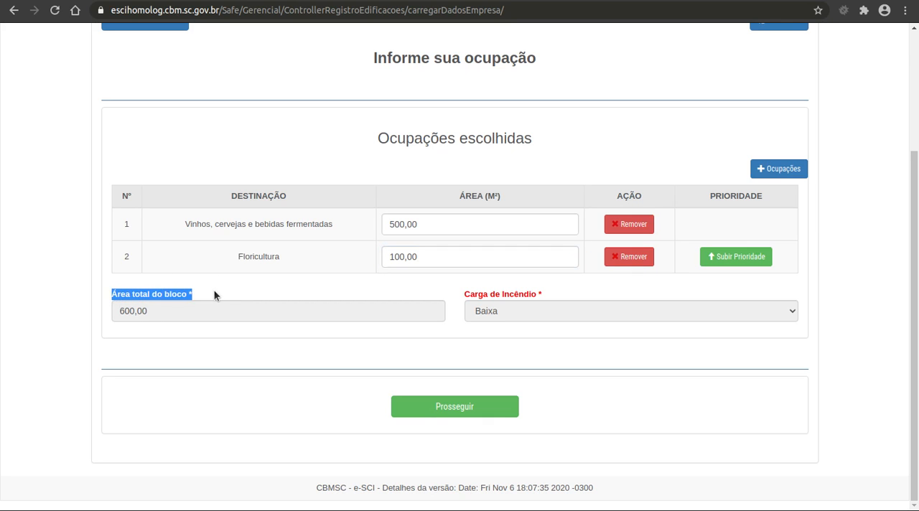
click(215, 295)
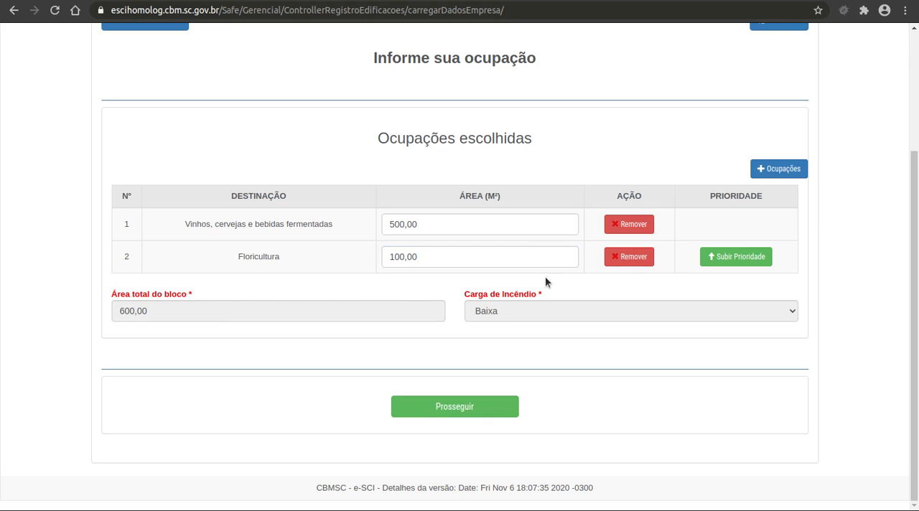
click(458, 410)
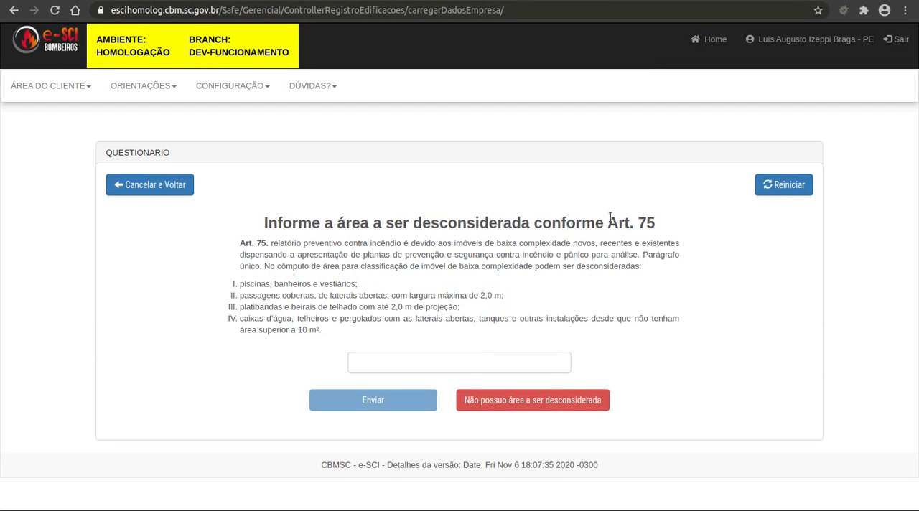
Review the Art. 75 exclusions and declare that there is no area to disregard
drag(607, 223, 669, 214)
click(669, 214)
drag(239, 242, 325, 333)
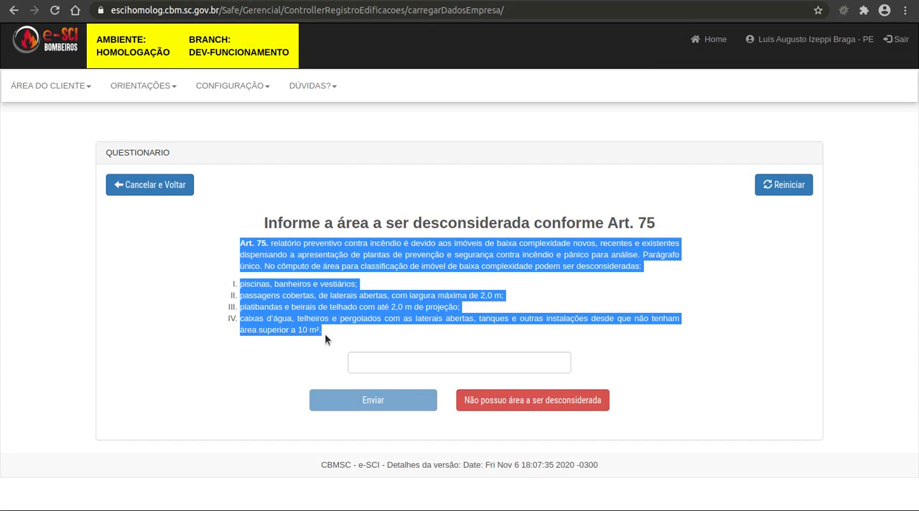
click(325, 333)
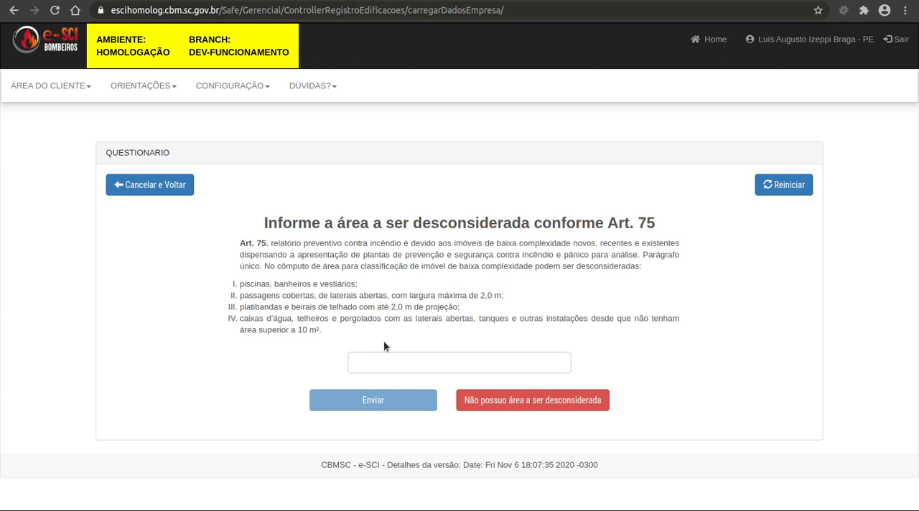
click(537, 401)
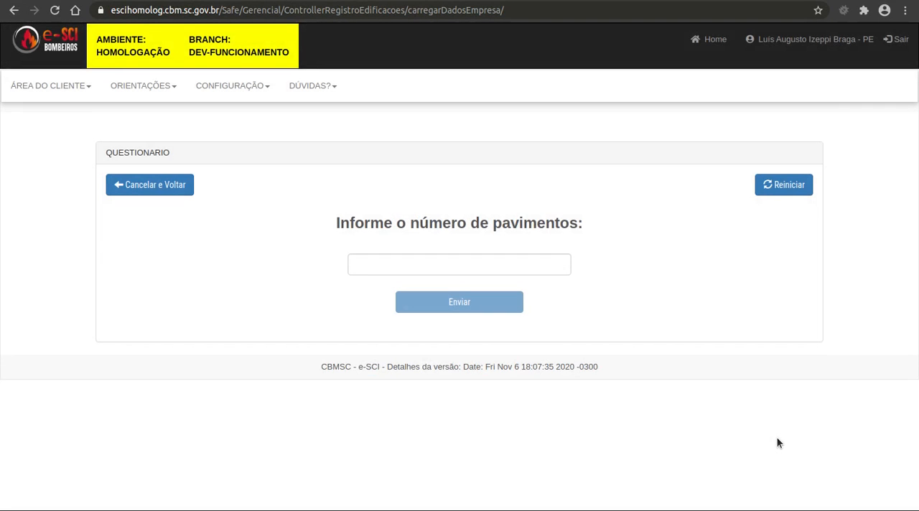
Enter 1 as the number of floors and submit it
click(525, 260)
text(1)
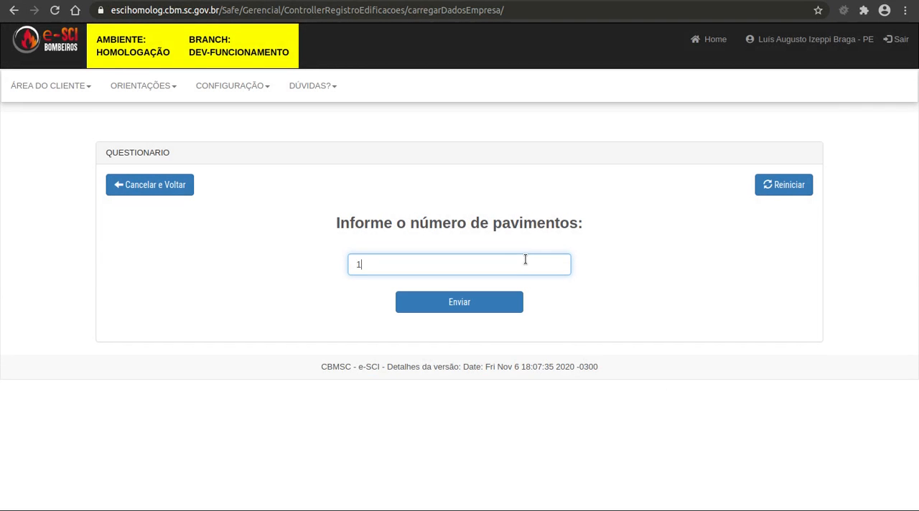
click(497, 302)
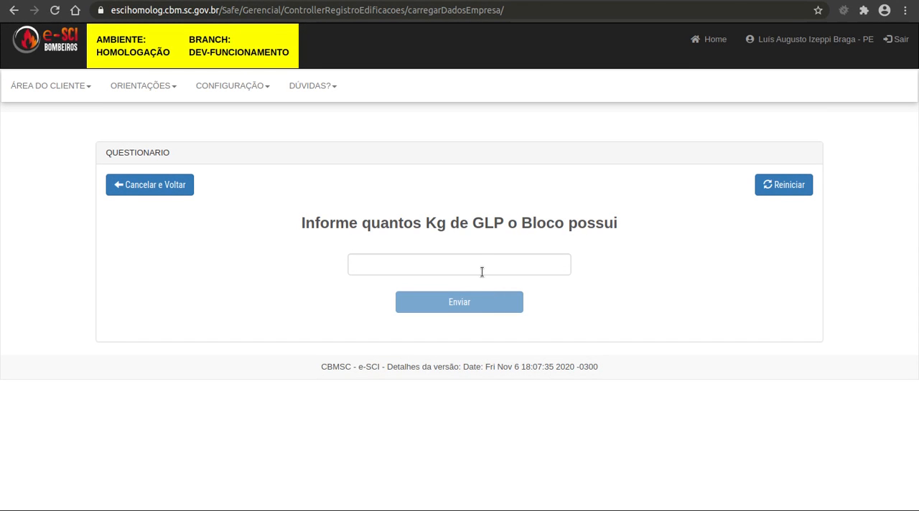
Declare 0,00 kg of GLP in the block and answer Não to the question on explosives, fireworks and radioactive or toxic materials
click(477, 267)
text(0,00)
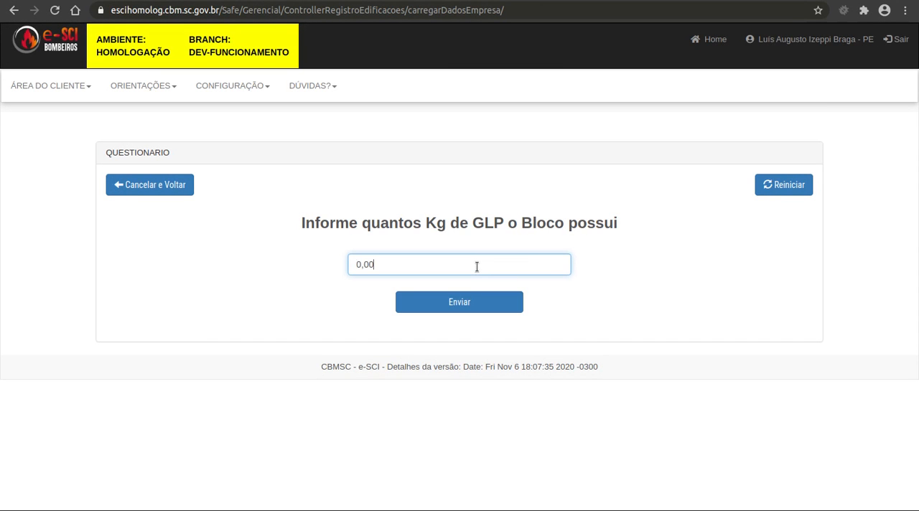
click(462, 303)
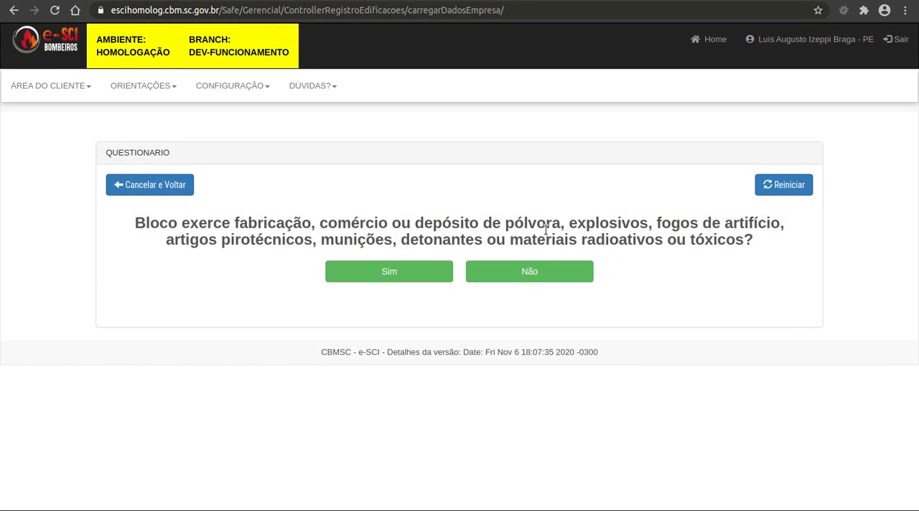
click(523, 266)
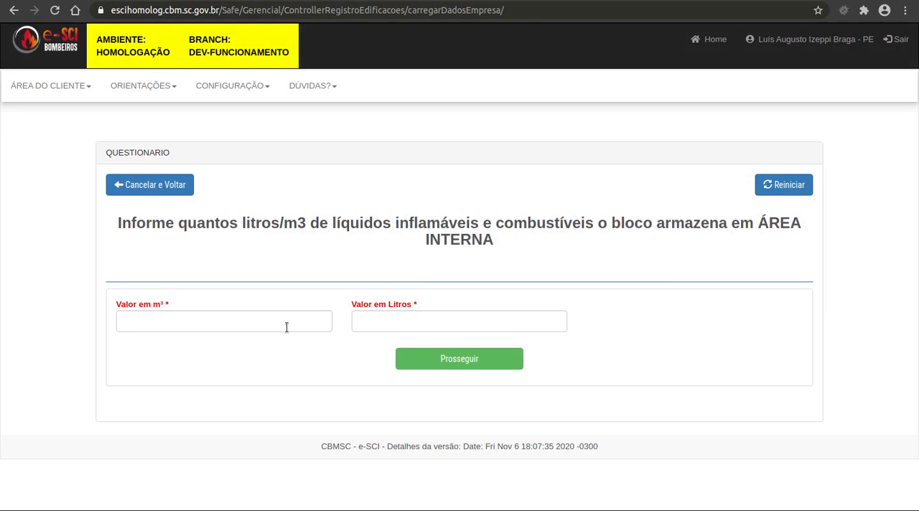
Enter 0 m³ of flammable and combustible liquids for both the internal and external areas and complete the block's classification
click(287, 327)
text(0)
click(431, 359)
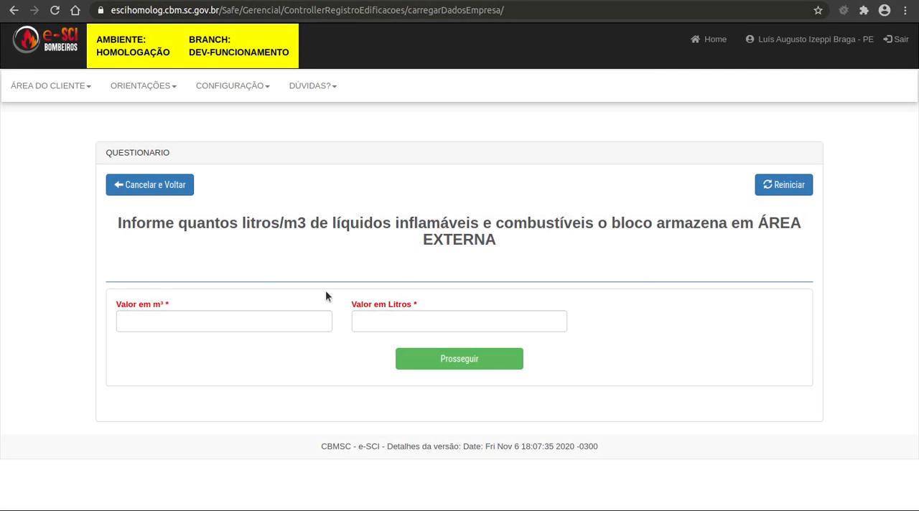
click(205, 328)
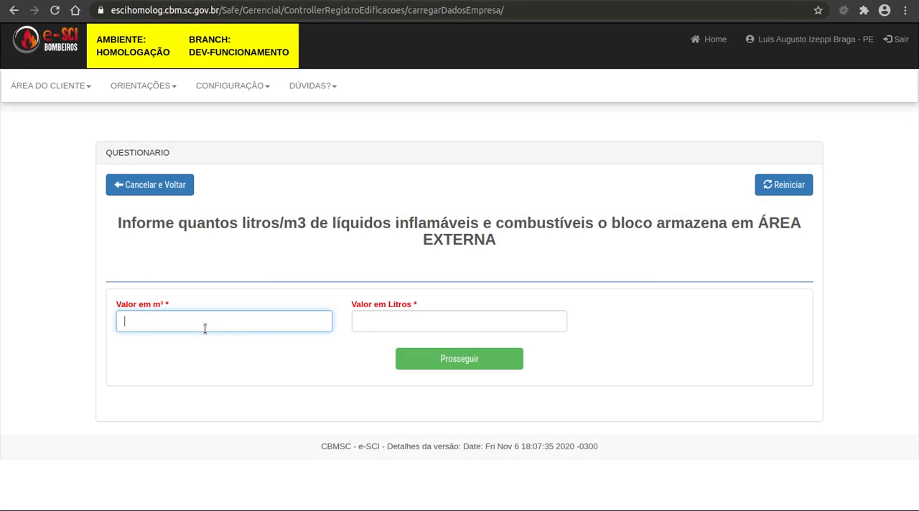
text(0)
click(484, 357)
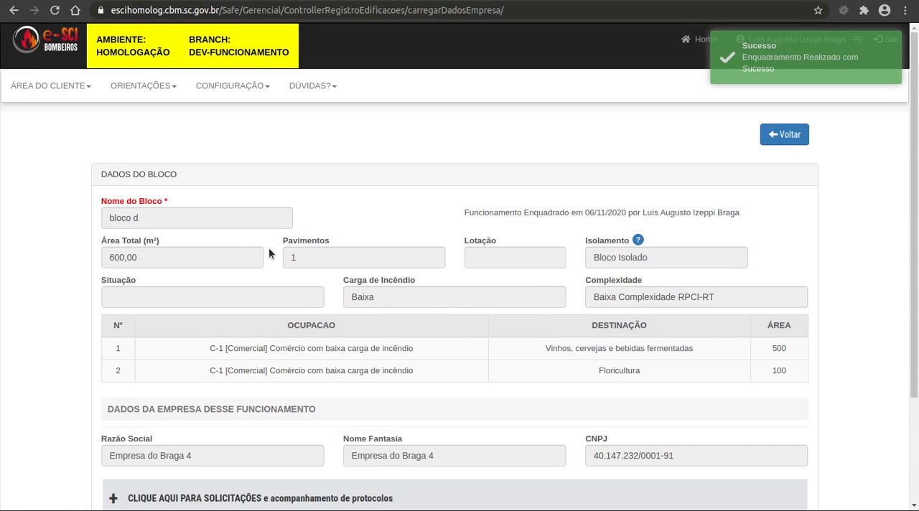
scroll(440, 329, down, 1)
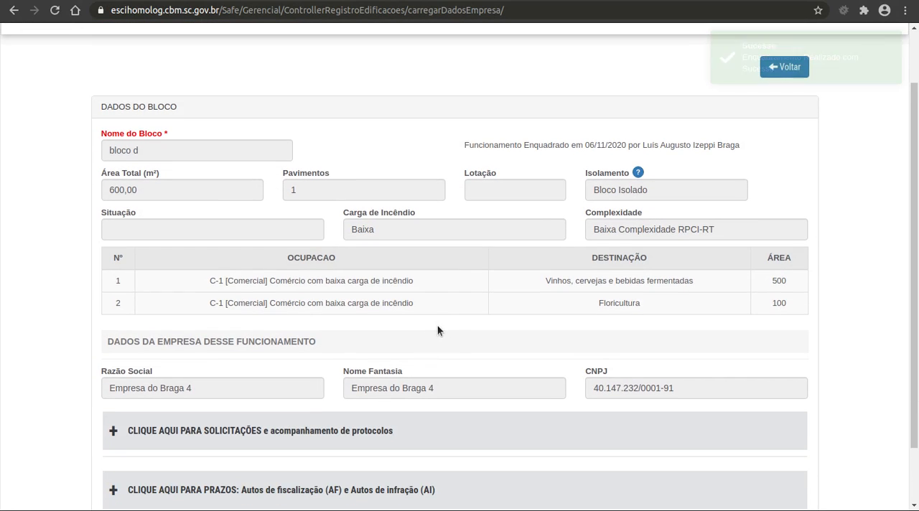
Review the classified block's data, checking its name and resulting complexity
scroll(437, 331, down, 1)
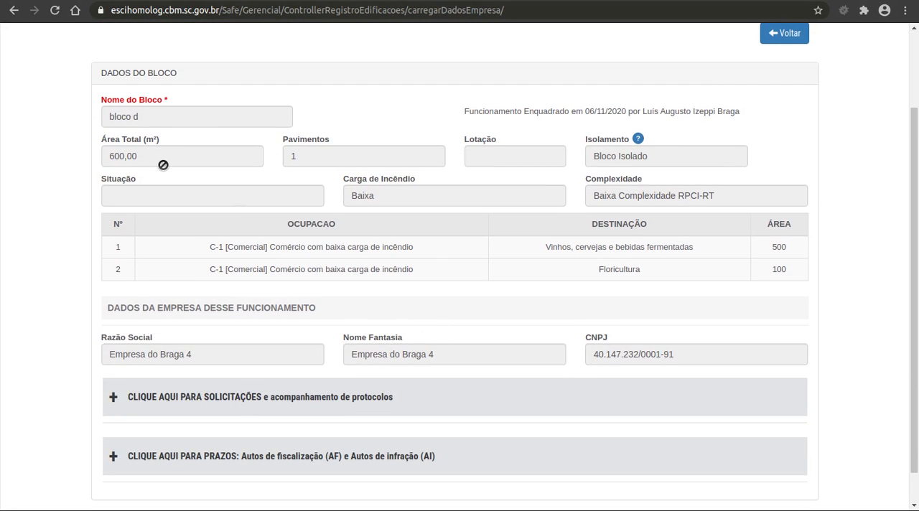
drag(146, 124, 94, 113)
click(84, 119)
drag(742, 199, 556, 198)
scroll(473, 321, down, 1)
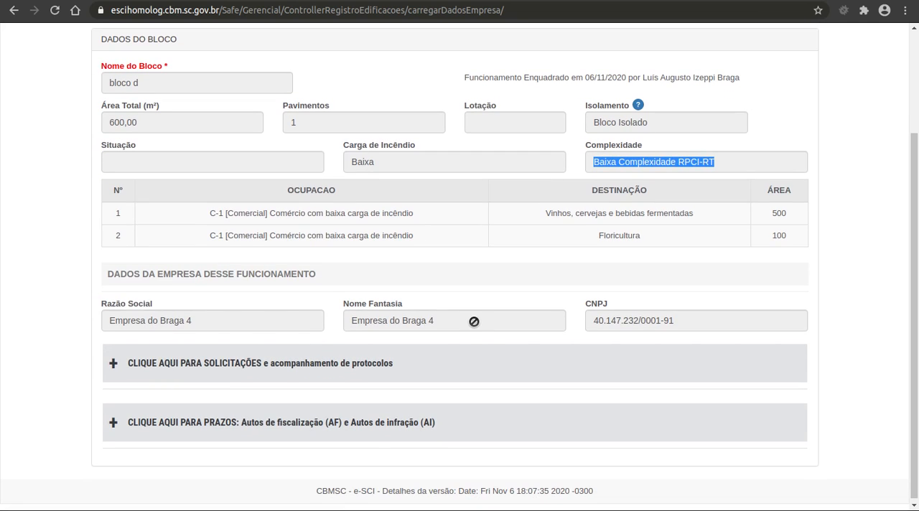
Expand the requests and protocol tracking section and its Solicitação e Protocolos de Funcionamento subsection, and look over the protocol tables
click(407, 357)
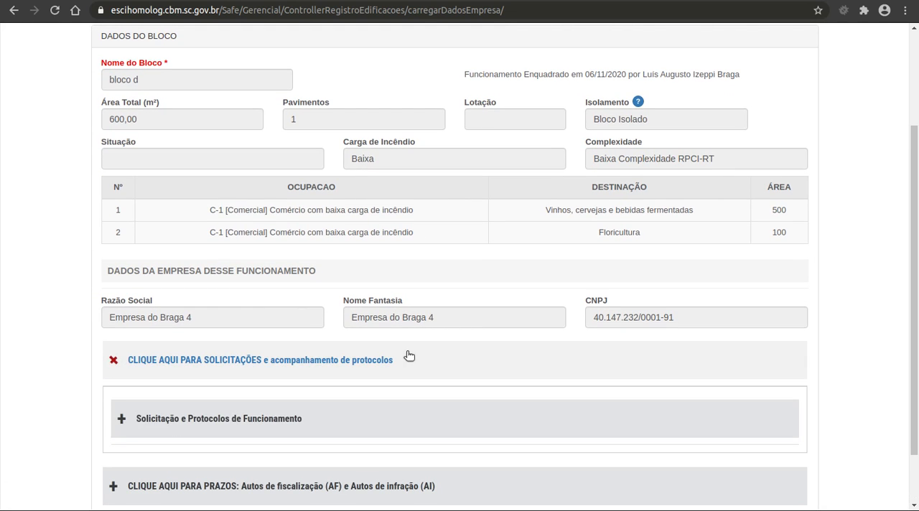
click(419, 417)
scroll(420, 415, down, 2)
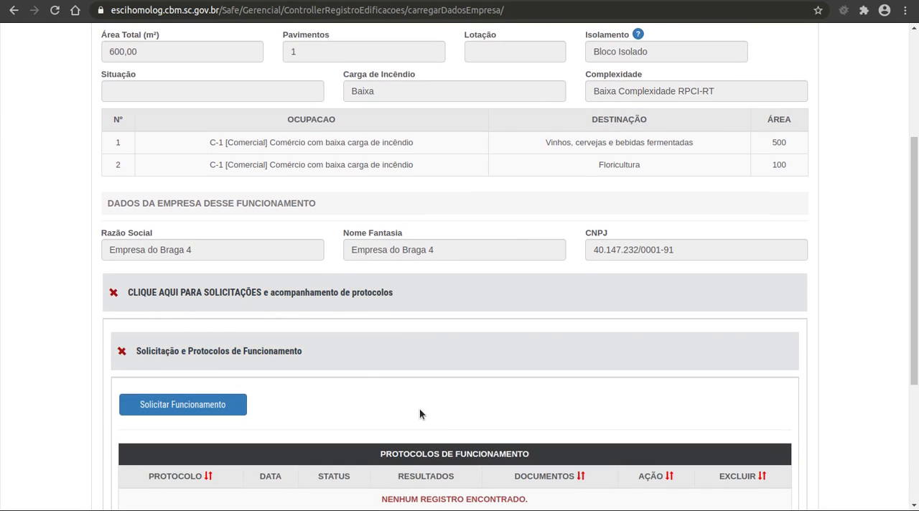
scroll(500, 371, down, 2)
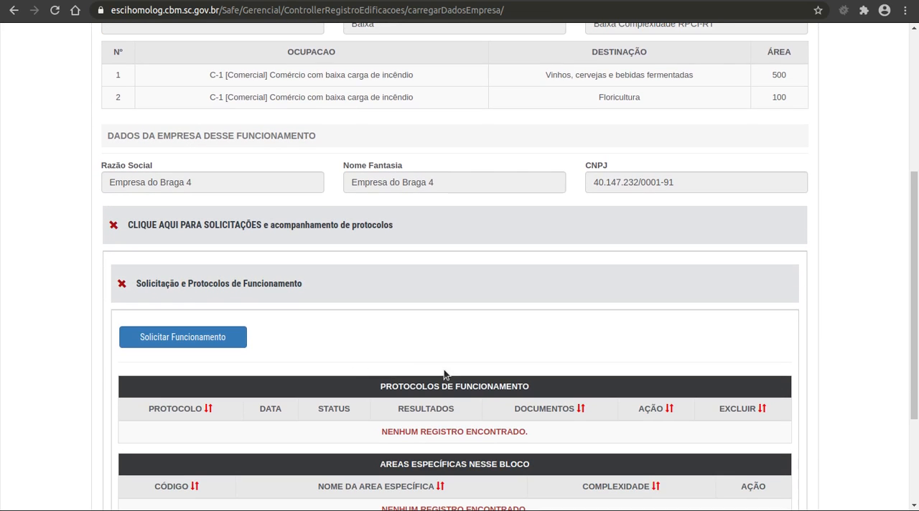
scroll(461, 373, up, 5)
scroll(464, 373, down, 3)
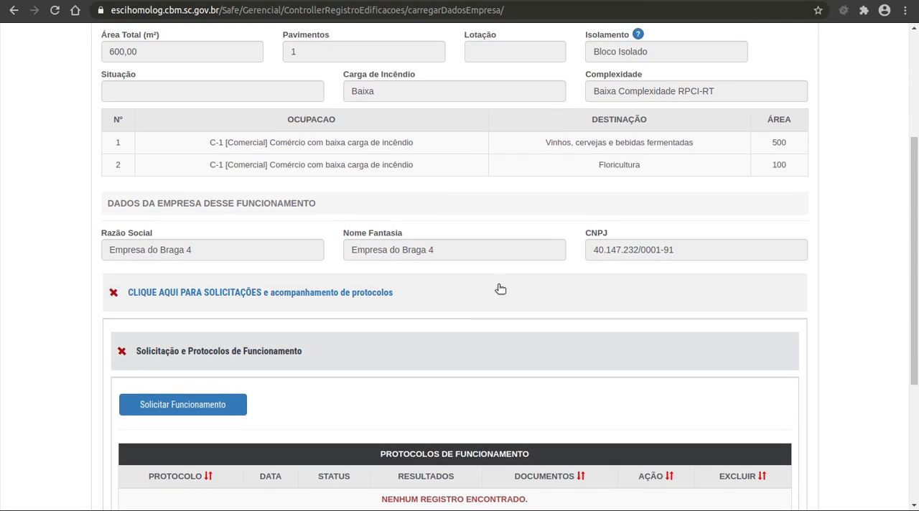
click(385, 293)
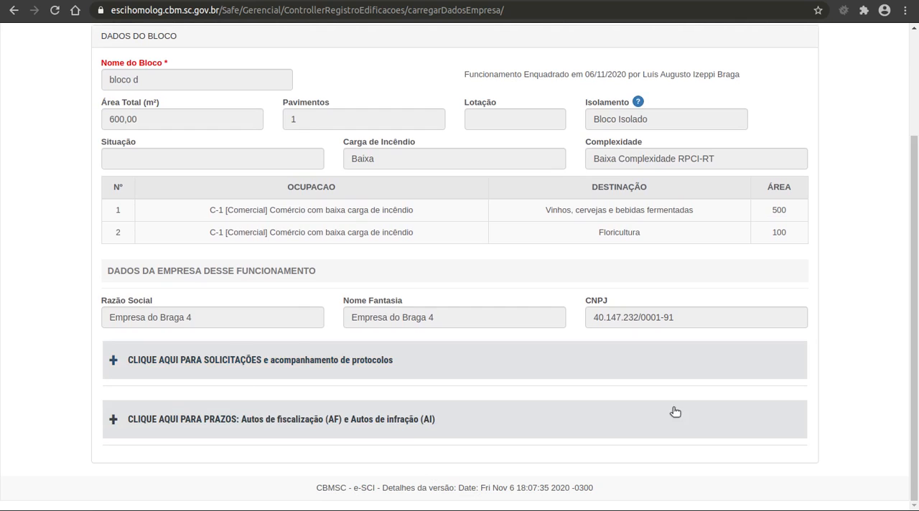
click(457, 370)
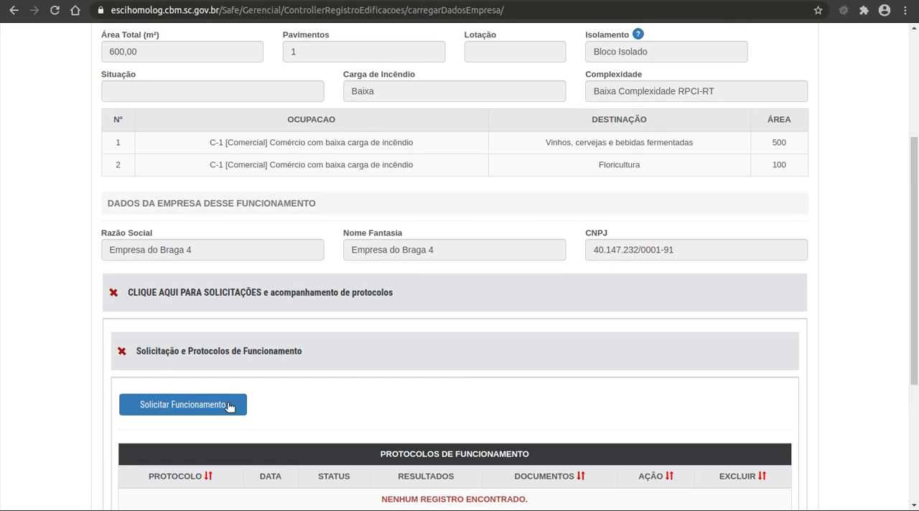
click(337, 361)
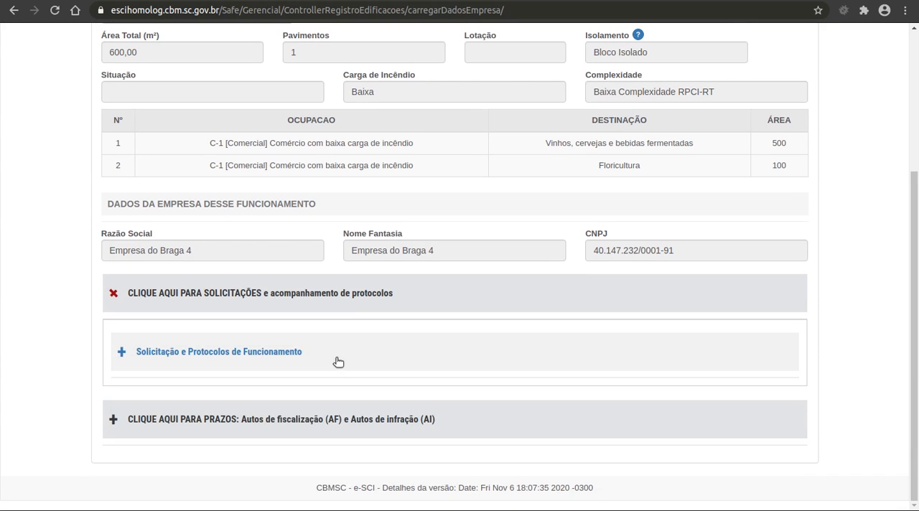
click(357, 341)
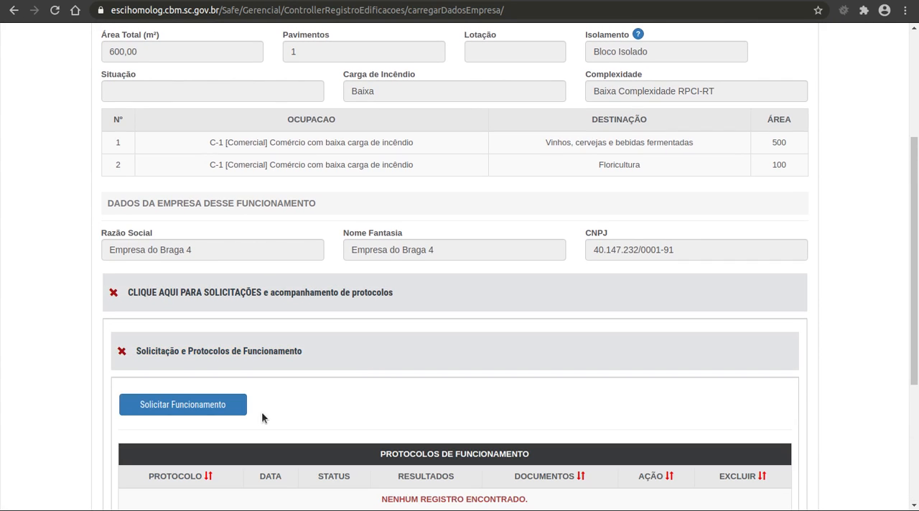
Start a Funcionamento request, dismiss the FAQ help and select the suggested person as payer of the boleto
click(234, 408)
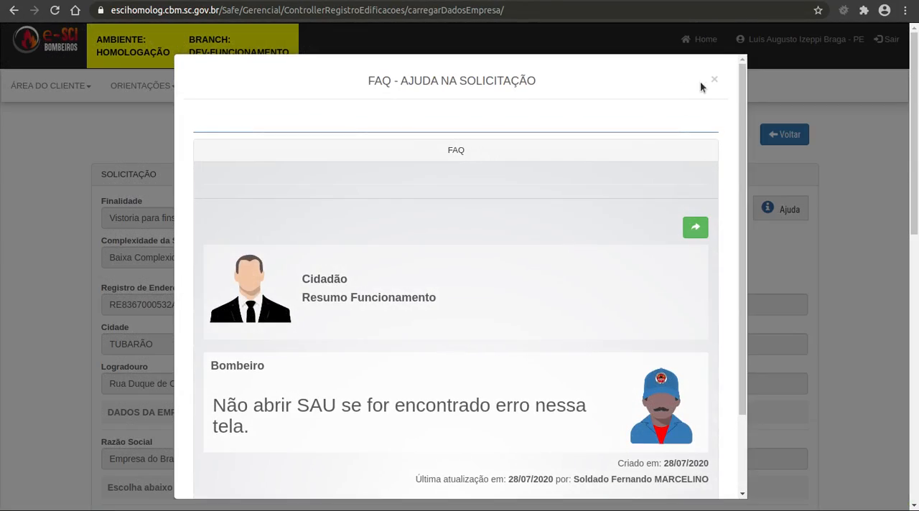
click(714, 79)
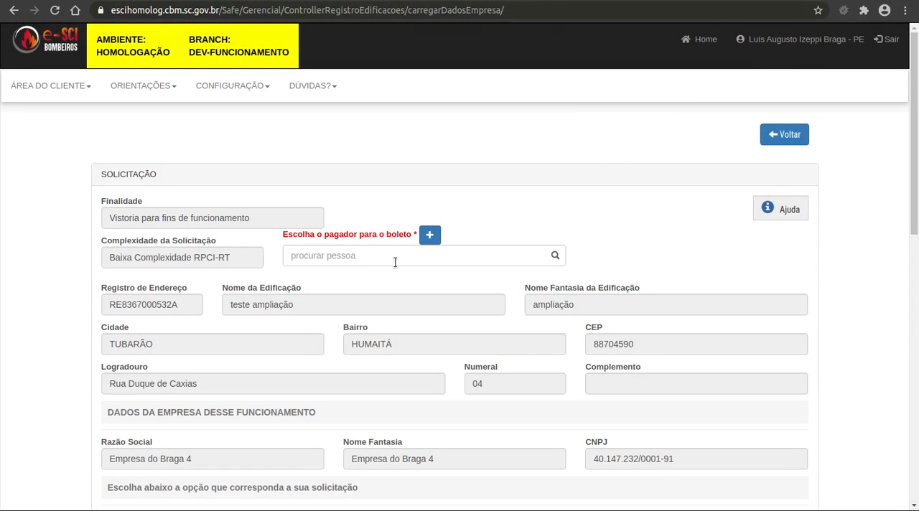
click(395, 262)
click(393, 279)
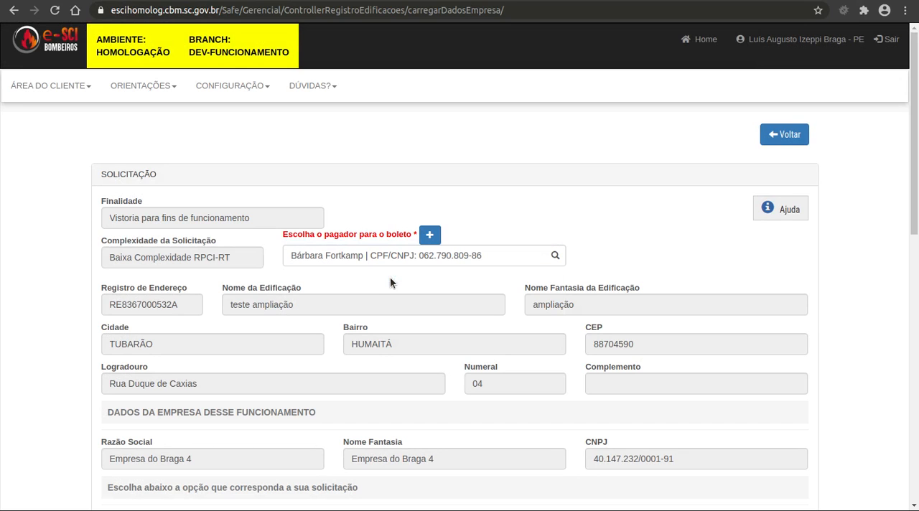
Review the request's building and company data and try the inspection option for only the block's common area, checking the requested area
scroll(635, 252, down, 3)
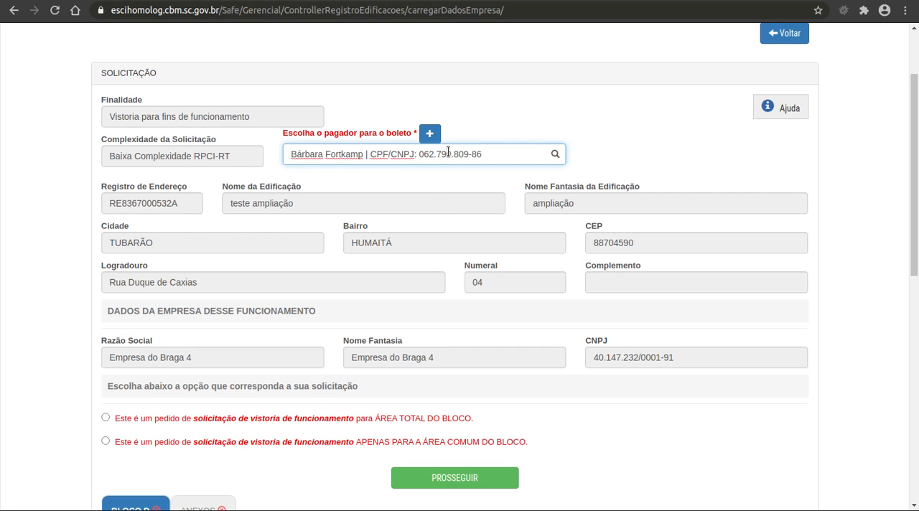
scroll(706, 170, down, 2)
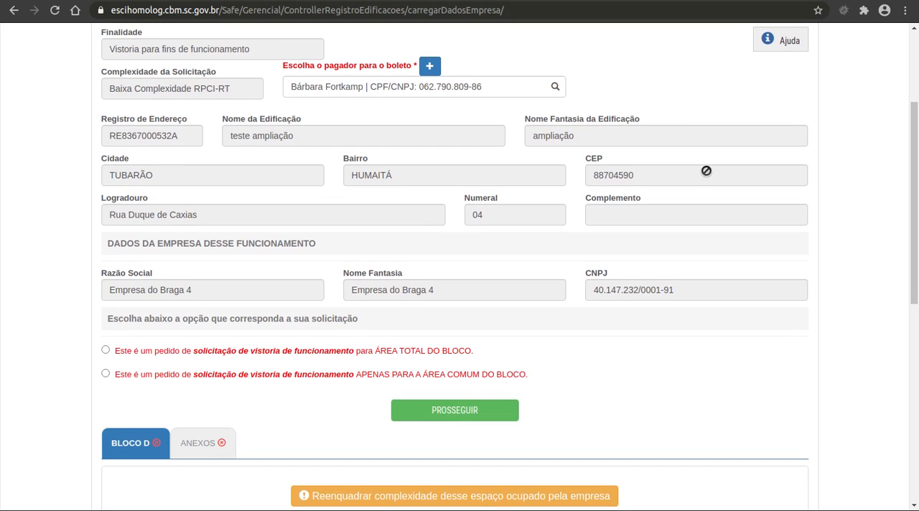
scroll(607, 294, down, 2)
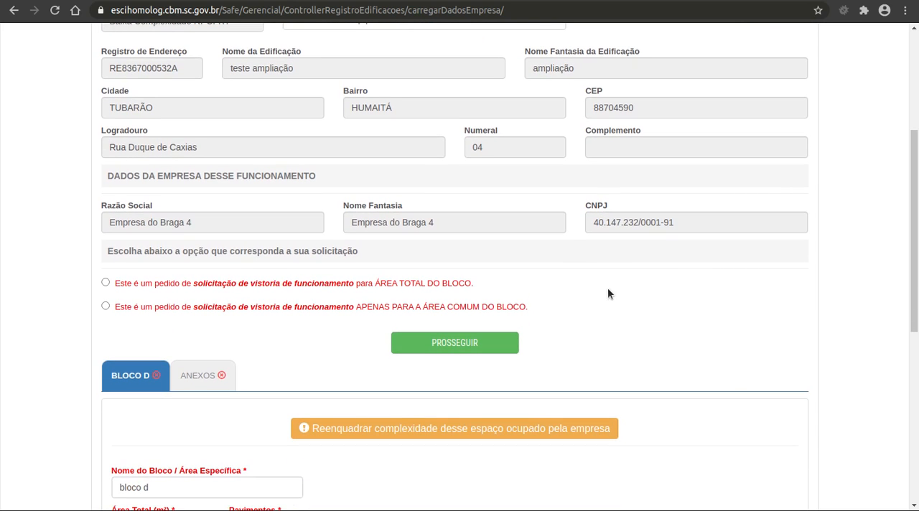
scroll(614, 287, up, 3)
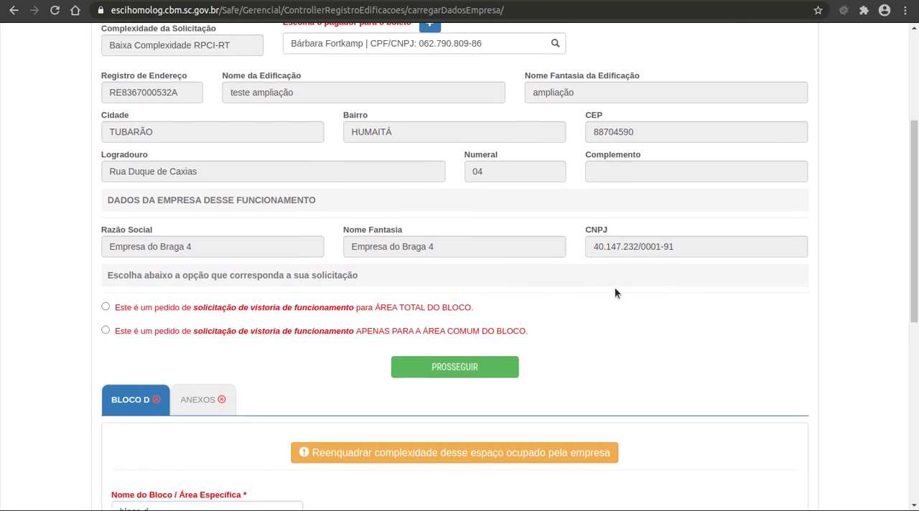
scroll(615, 295, down, 3)
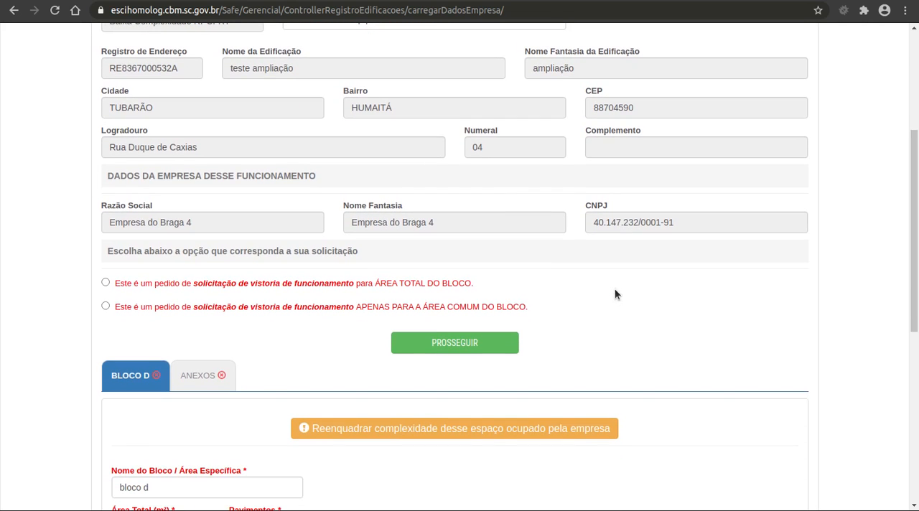
scroll(424, 279, down, 1)
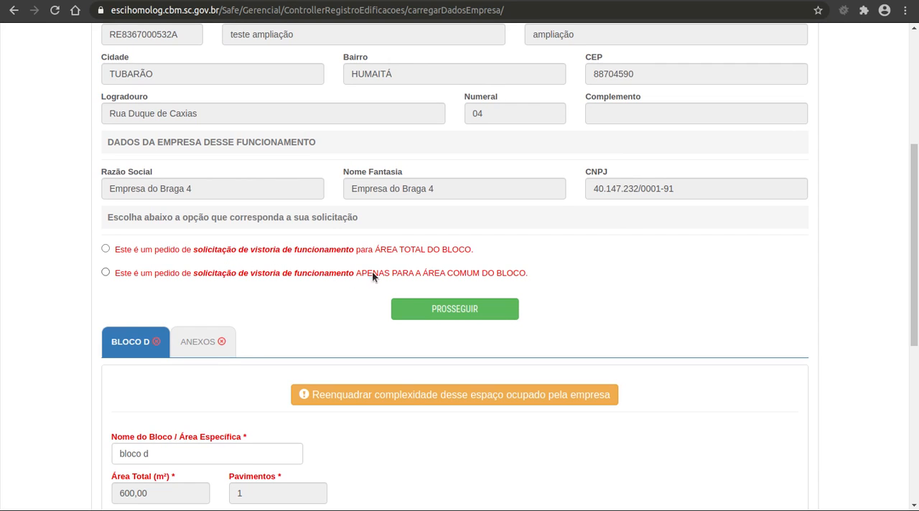
scroll(464, 269, down, 5)
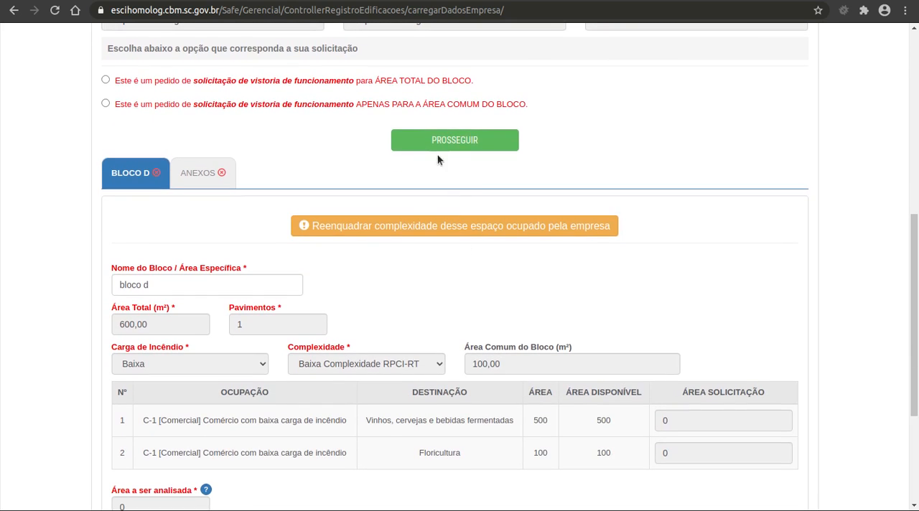
click(407, 104)
drag(698, 423, 654, 421)
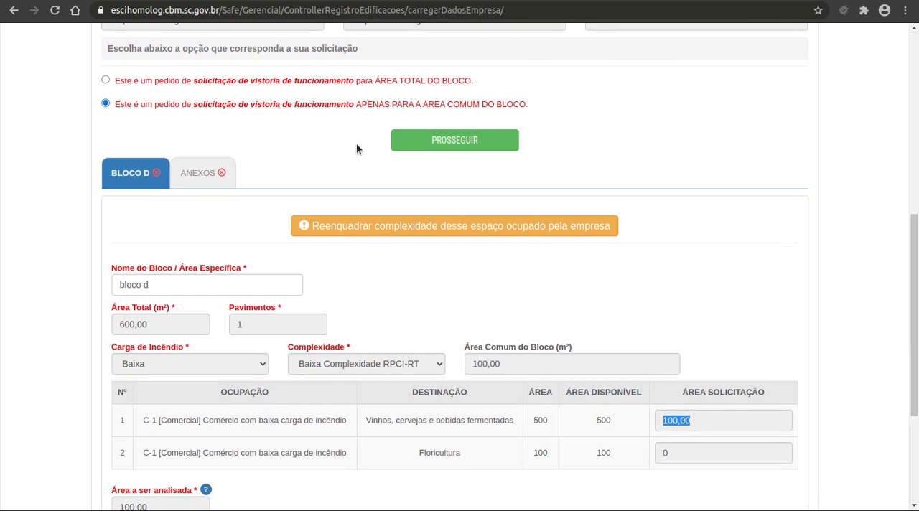
Choose the inspection request for ÁREA TOTAL DO BLOCO and check the requested area of both occupations
click(341, 82)
drag(700, 419, 652, 421)
drag(704, 454, 649, 452)
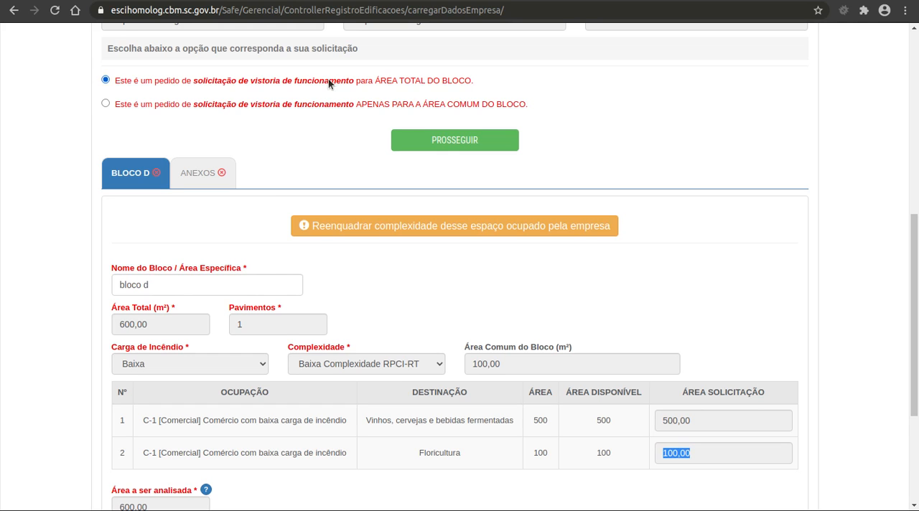
Examine bloco d's common area, total area and number of floors in the request
scroll(359, 187, down, 3)
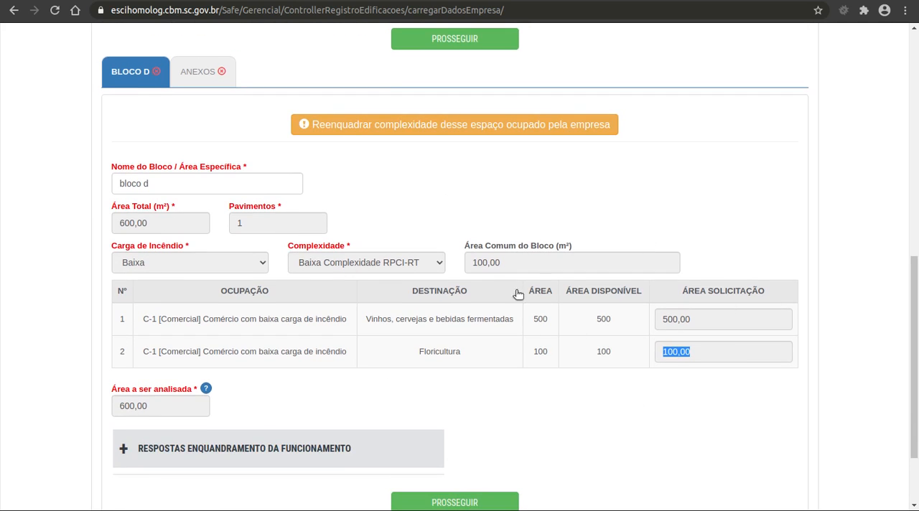
click(495, 270)
double_click(495, 271)
double_click(486, 266)
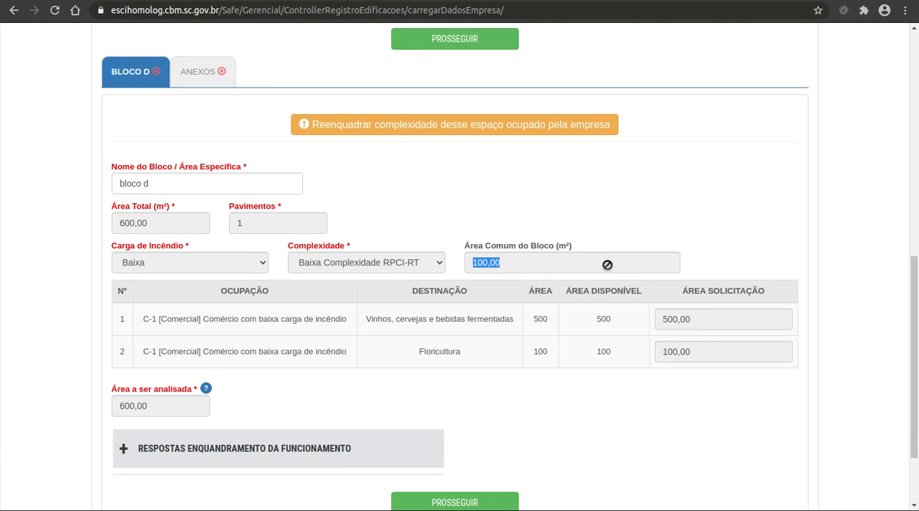
double_click(177, 228)
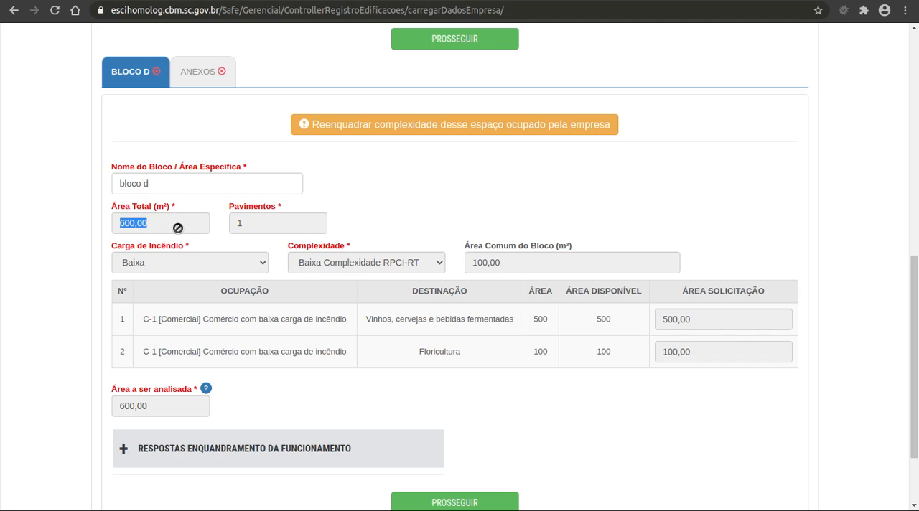
double_click(301, 228)
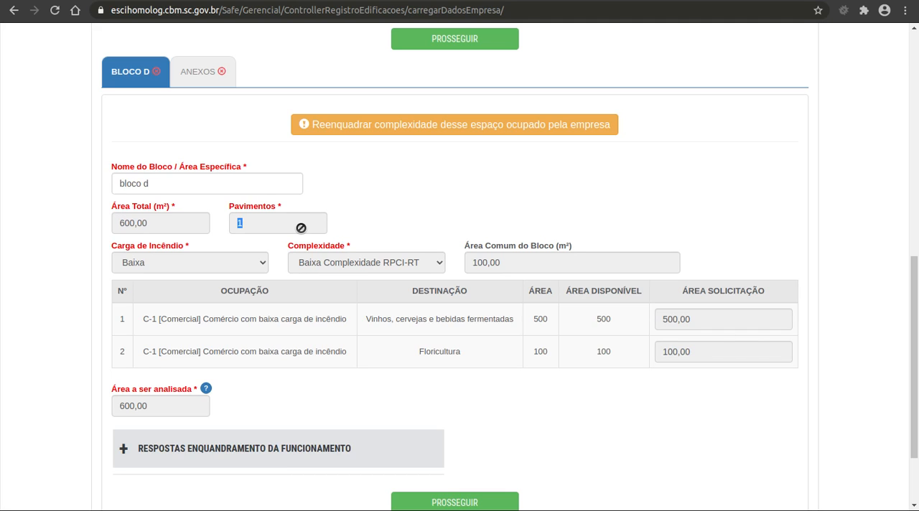
click(536, 217)
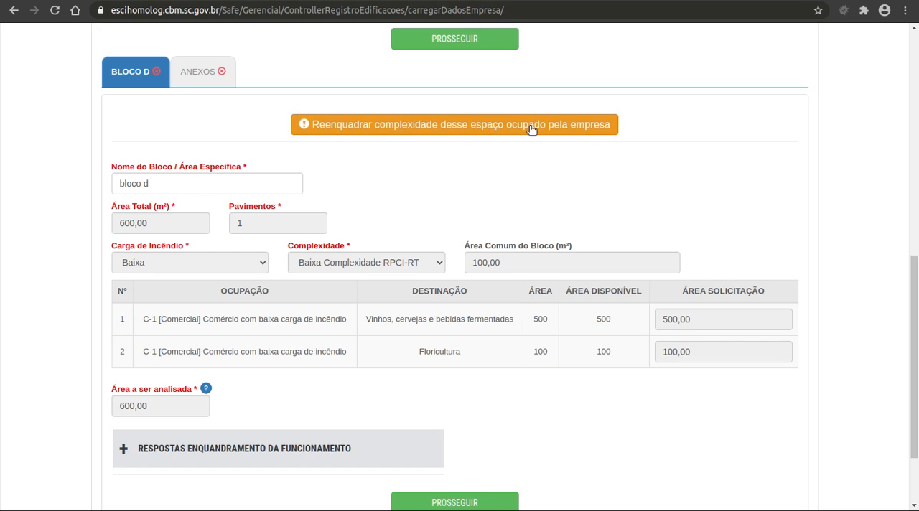
Expand the block's funcionamento classification answers, read through the questions and responses, and return to the block data
scroll(465, 228, down, 2)
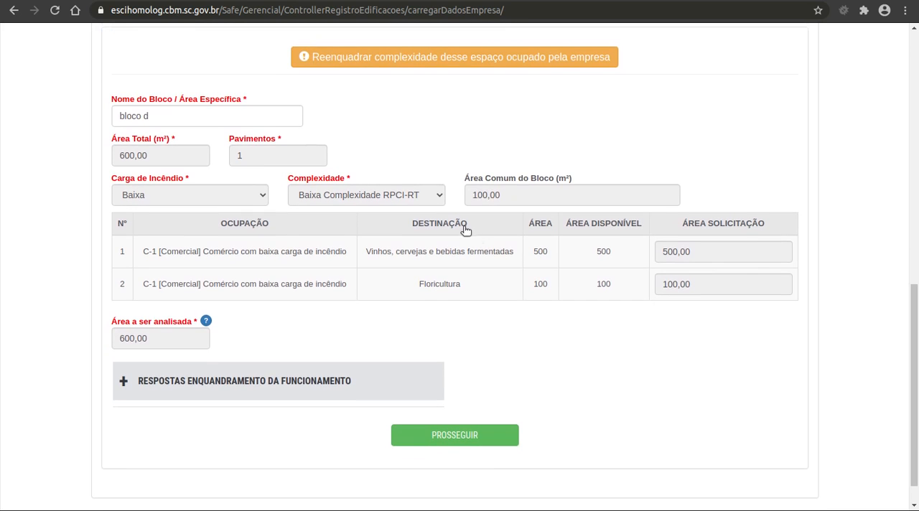
click(353, 377)
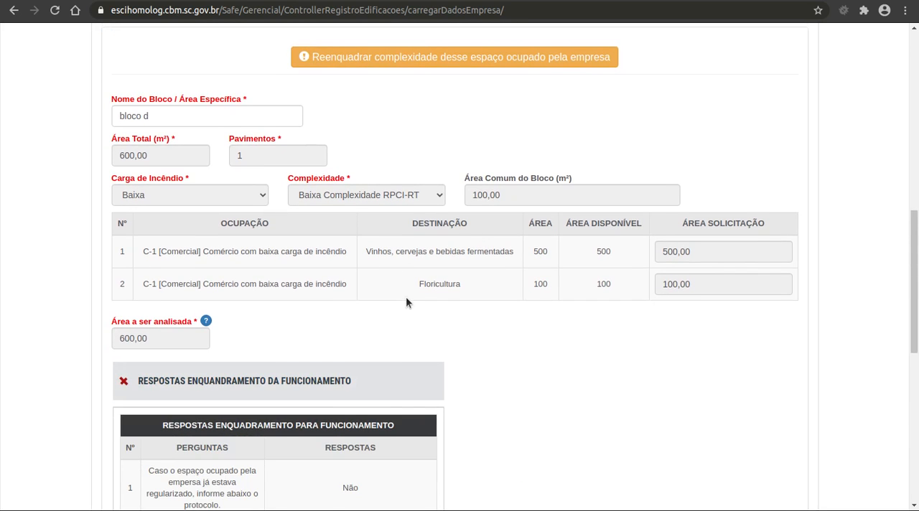
scroll(406, 298, down, 5)
scroll(406, 297, down, 9)
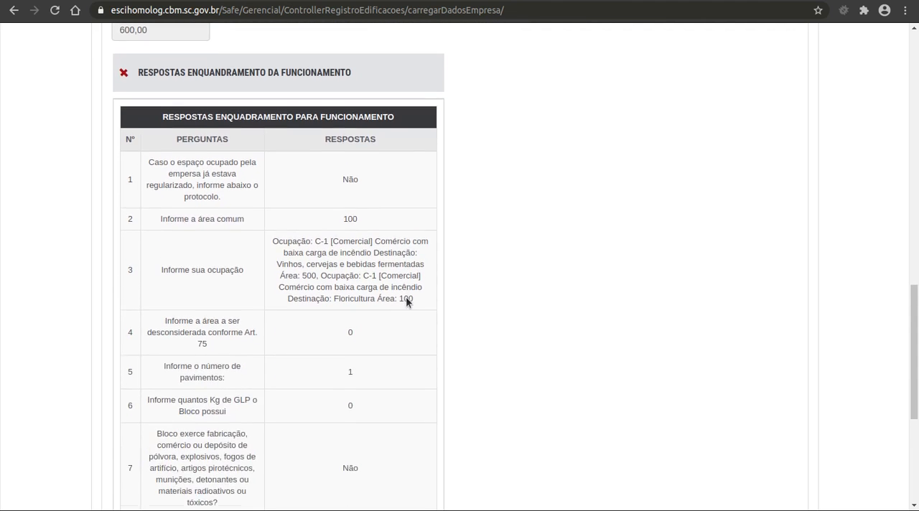
scroll(403, 314, down, 4)
scroll(404, 313, up, 18)
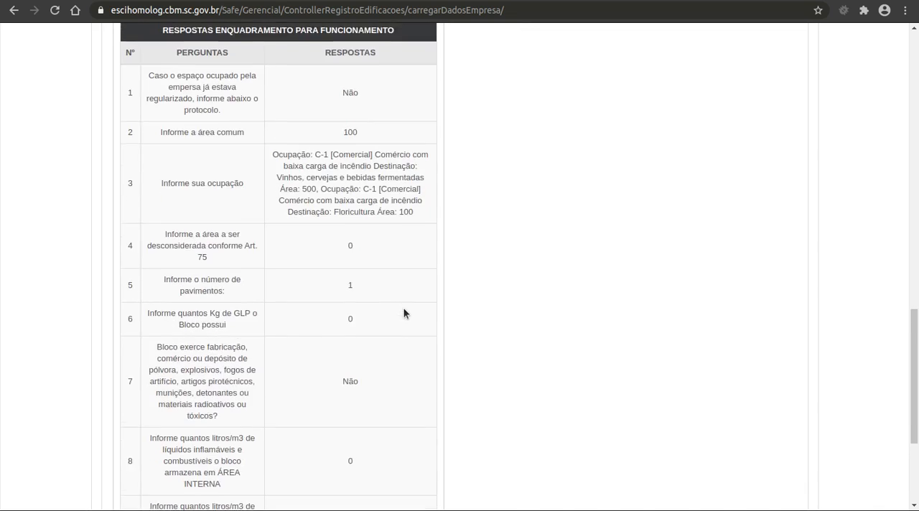
scroll(404, 313, up, 2)
click(365, 481)
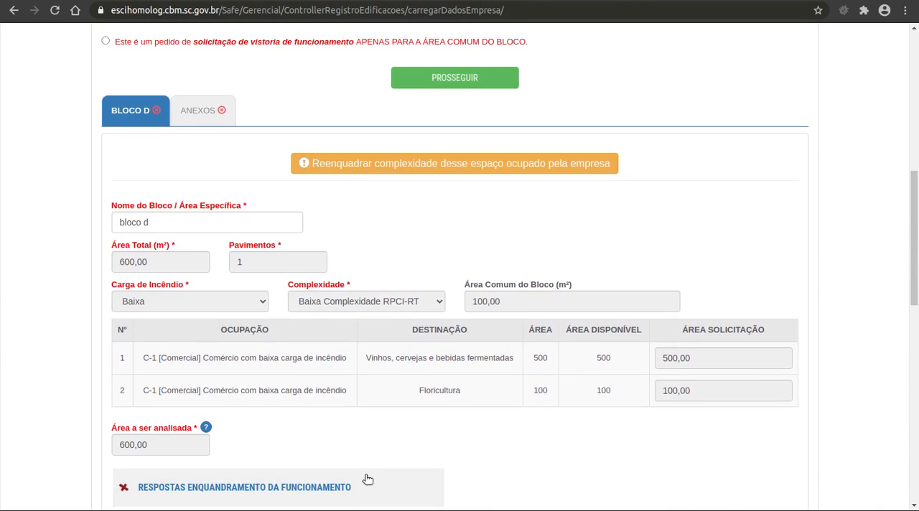
Open the request's attachments section and review the file submission instructions and the list of required documents
click(198, 107)
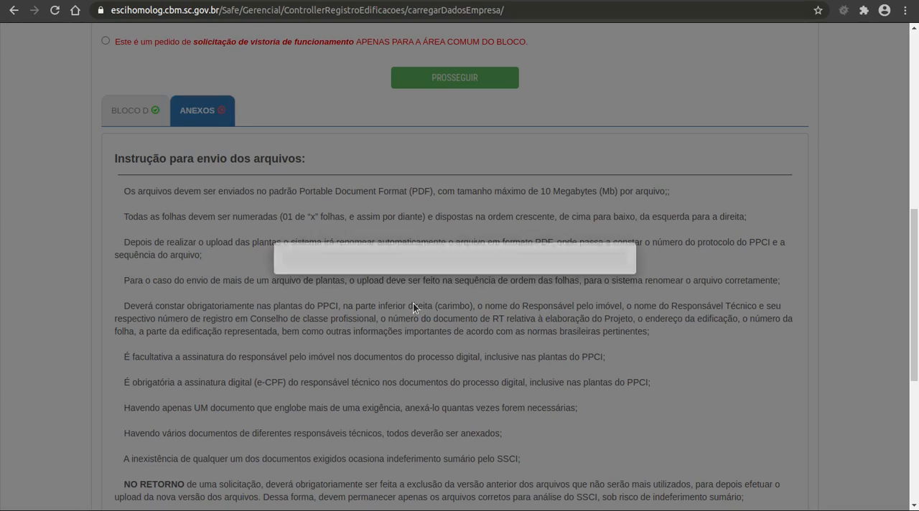
scroll(413, 304, down, 4)
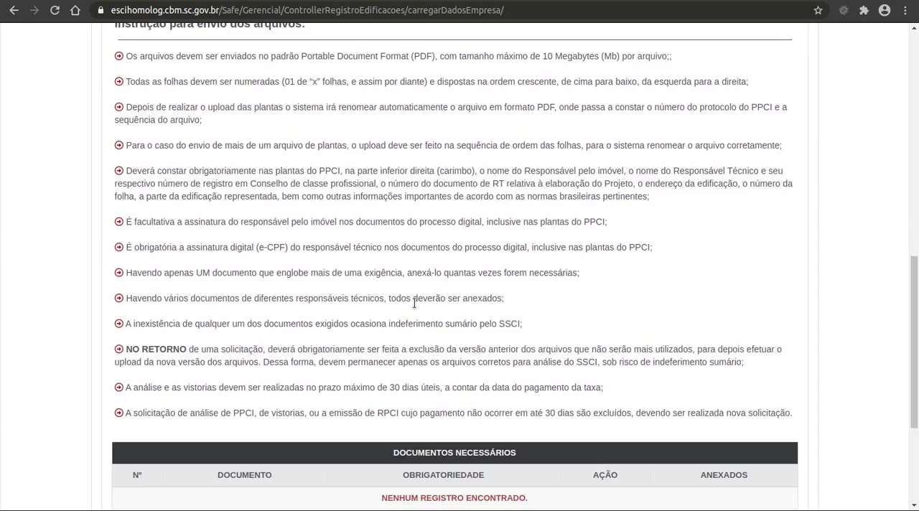
scroll(413, 304, up, 5)
scroll(414, 303, down, 2)
scroll(414, 303, down, 8)
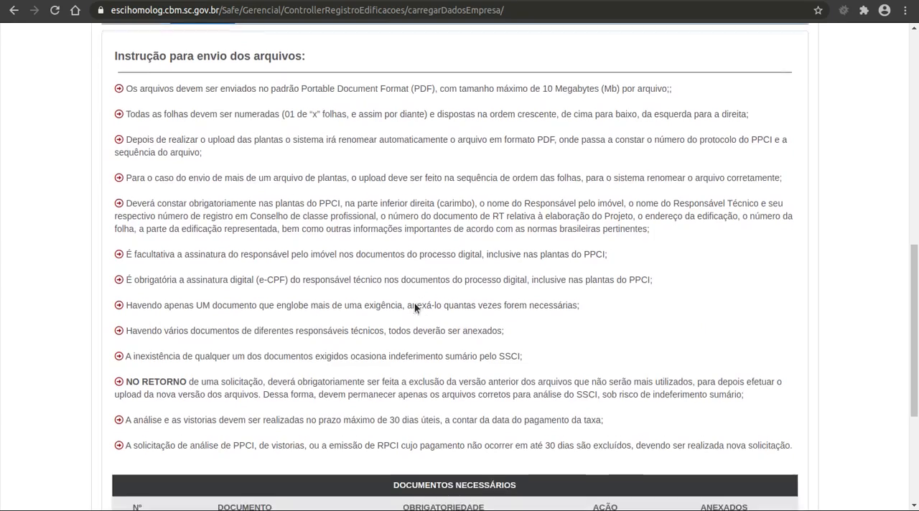
Submit the inspection request for ÁREA TOTAL DO BLOCO, reading the low-complexity declaration and agreeing to the terms of responsibility
scroll(415, 303, up, 20)
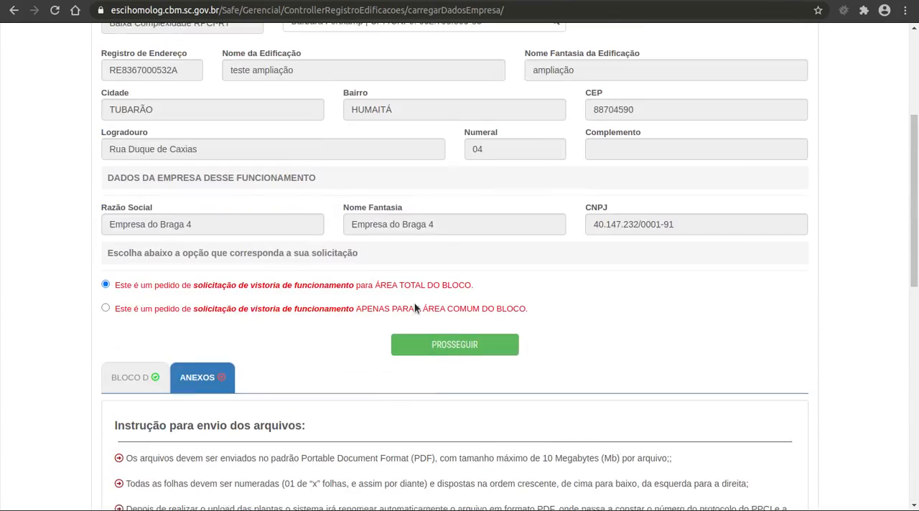
click(453, 347)
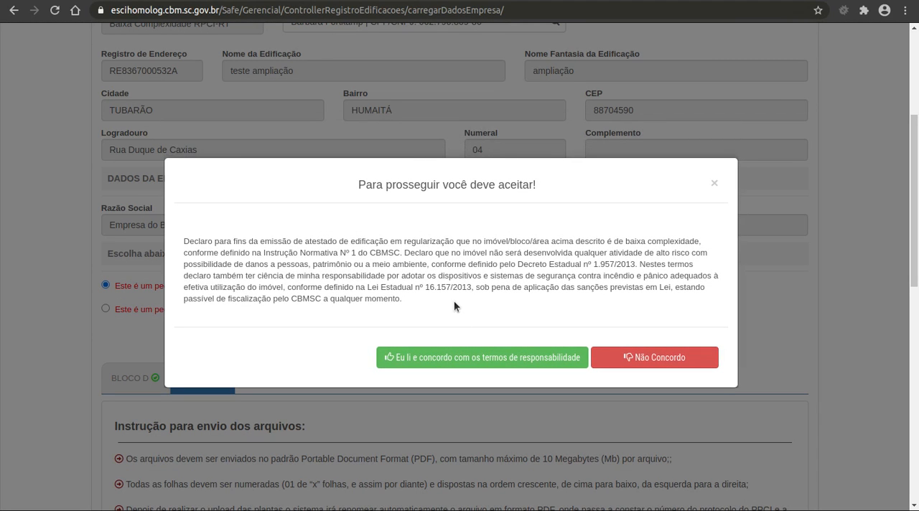
drag(406, 299, 183, 240)
click(424, 269)
drag(447, 303, 183, 245)
click(182, 245)
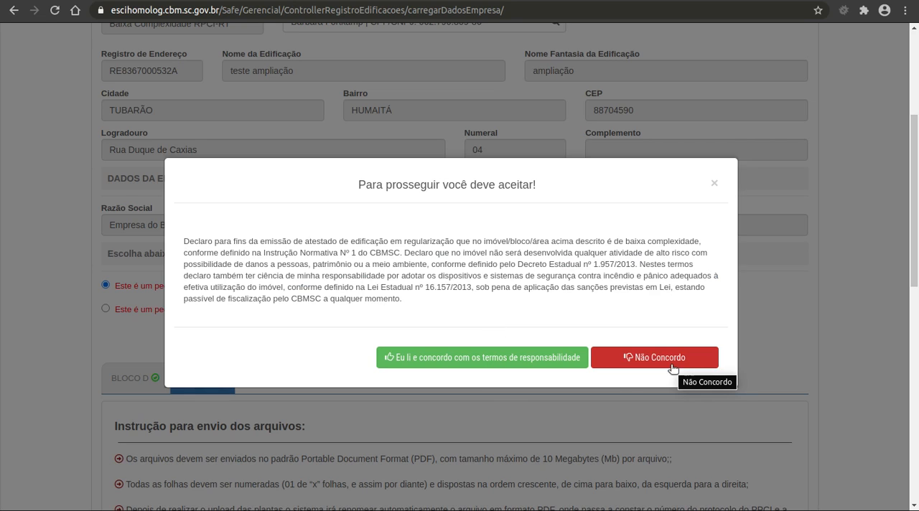
click(478, 356)
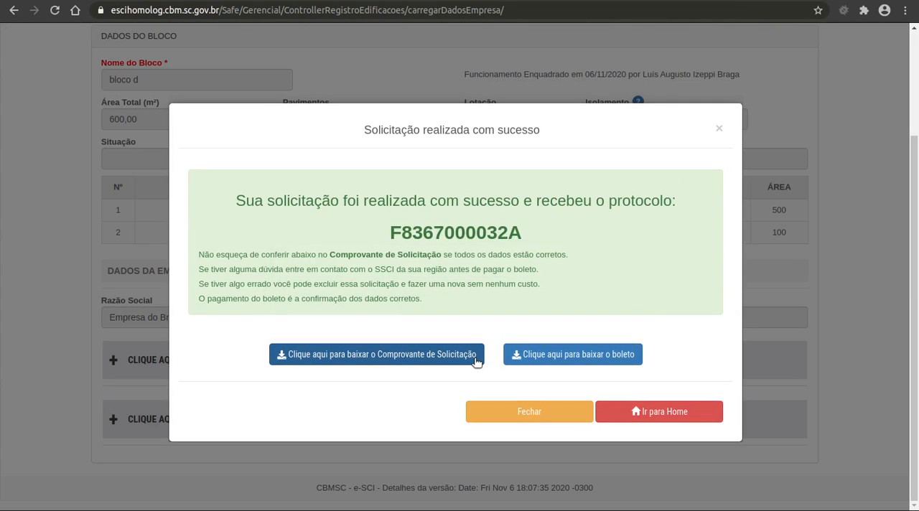
Generate the new request's payment boleto, always allowing pop-ups from escihomolog.cbm.sc.gov.br, and choose to view it
double_click(459, 232)
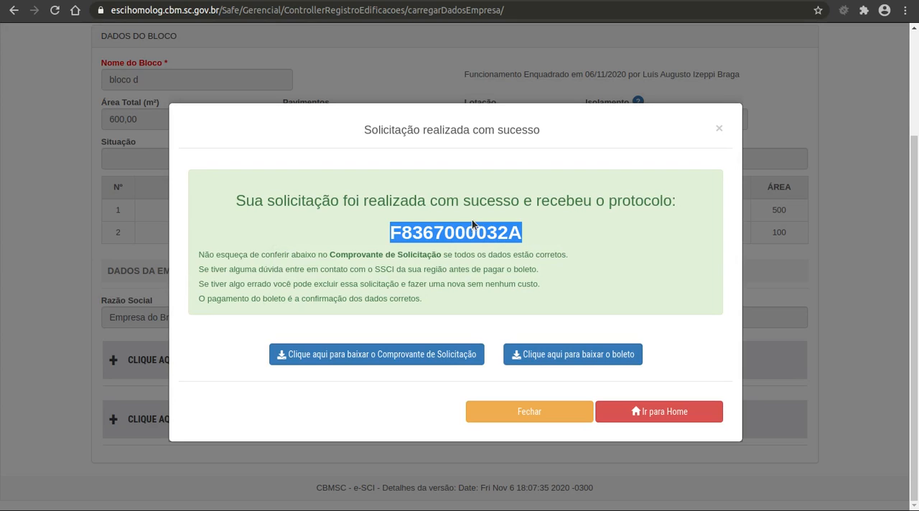
click(541, 230)
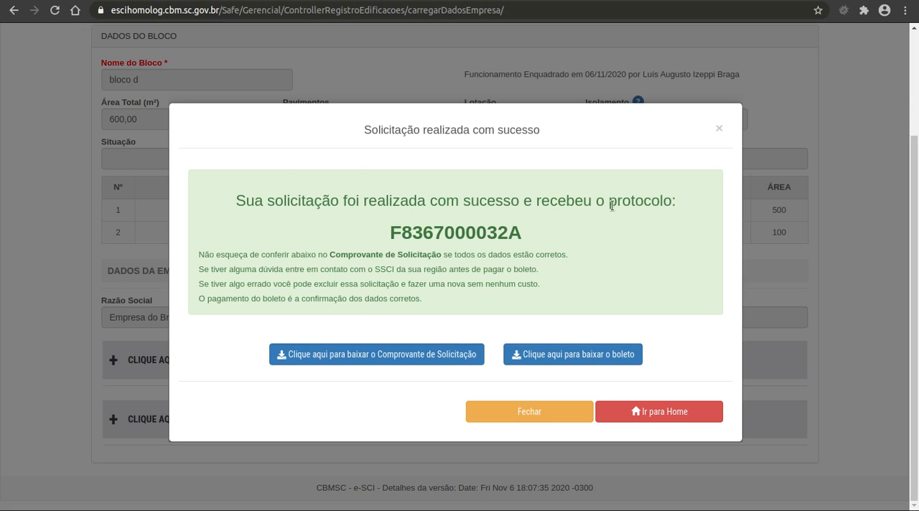
click(565, 360)
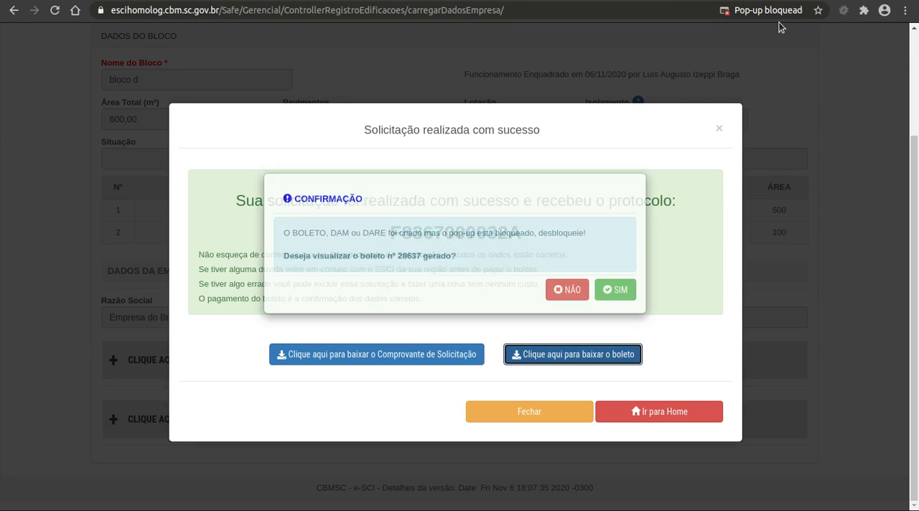
click(767, 10)
click(640, 71)
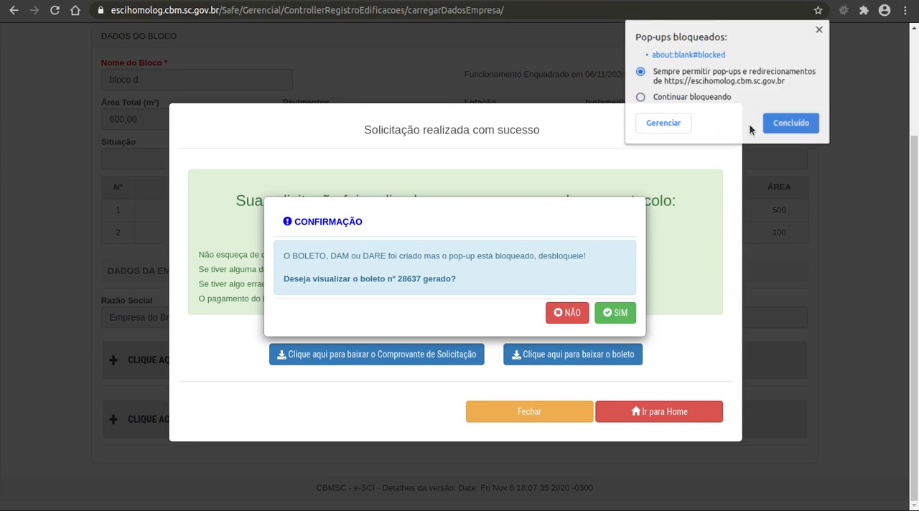
click(775, 123)
click(617, 313)
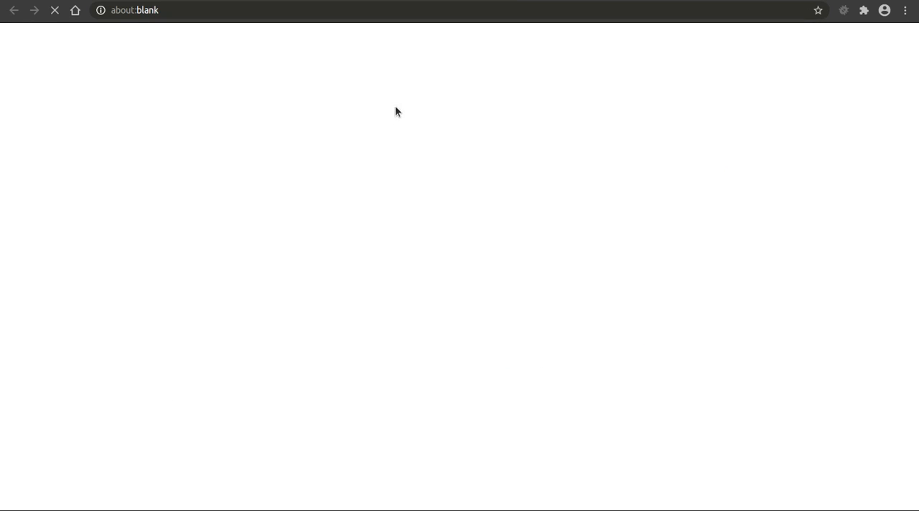
Review the boleto's payment details from header to barcode and return to the request confirmation
scroll(554, 239, down, 2)
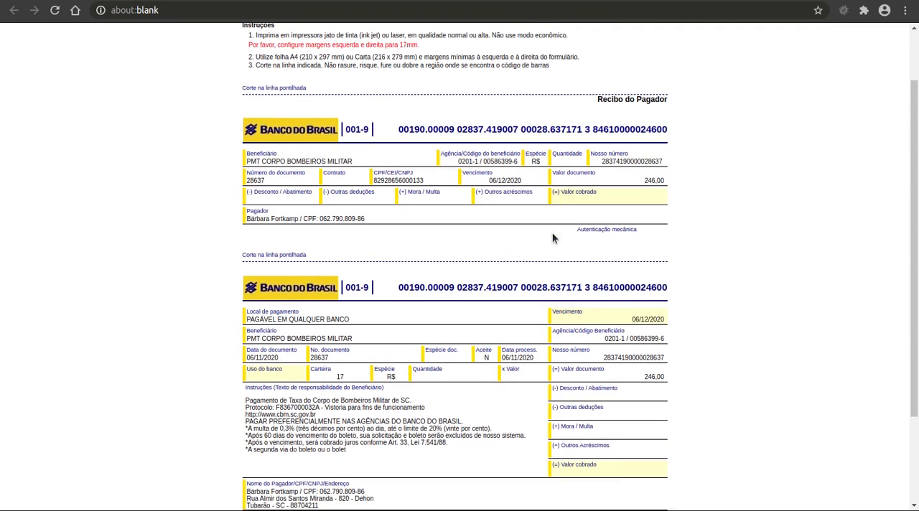
scroll(552, 238, down, 3)
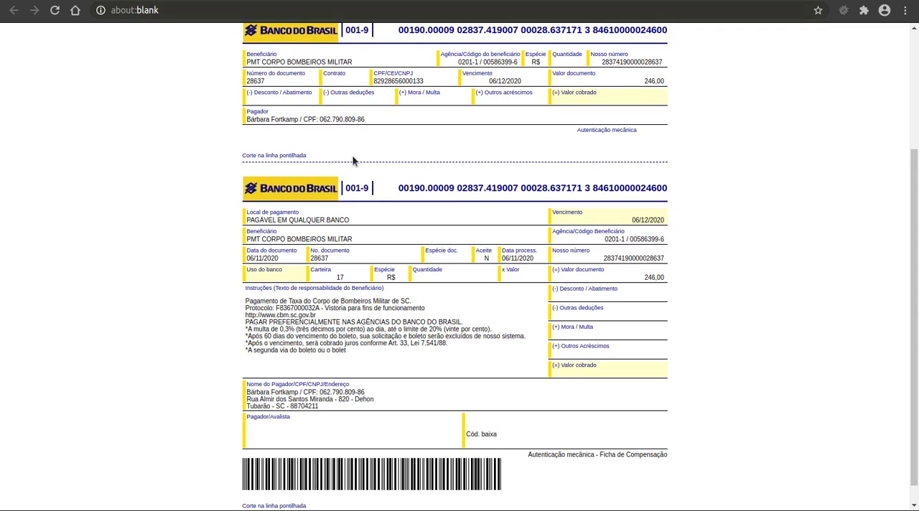
scroll(353, 161, up, 5)
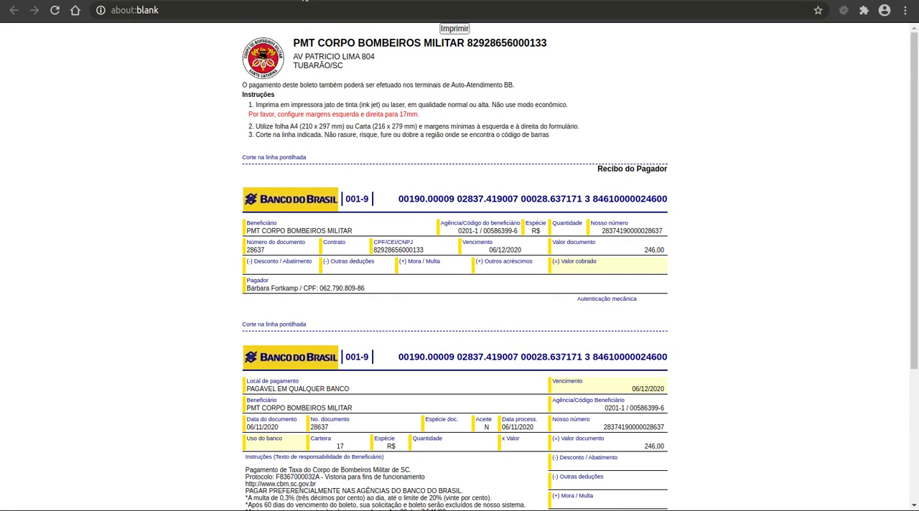
click(304, 0)
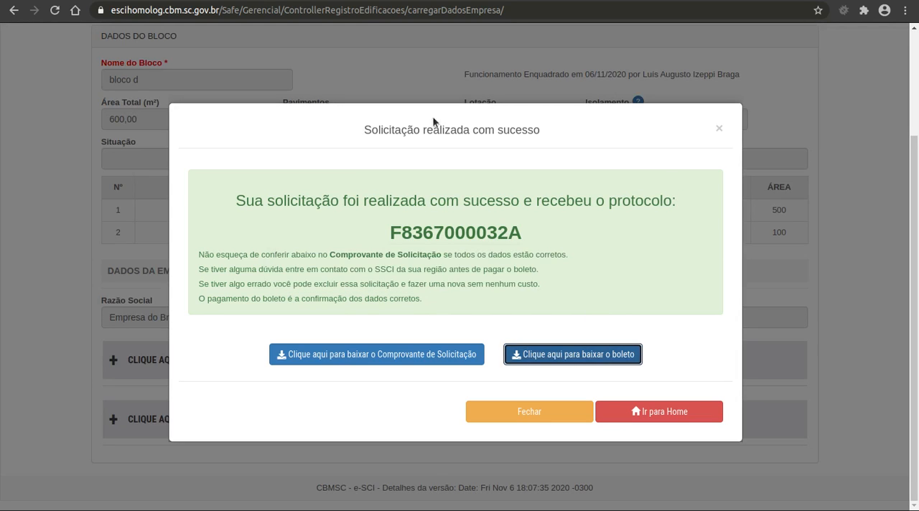
Close the request confirmation and check the new protocol's status under the block's Solicitação e Protocolos de Funcionamento
double_click(501, 239)
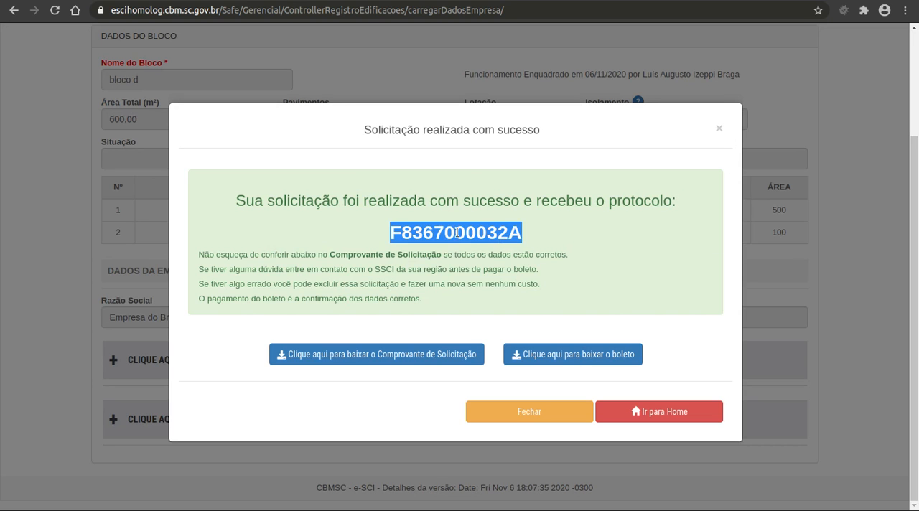
click(711, 128)
click(312, 353)
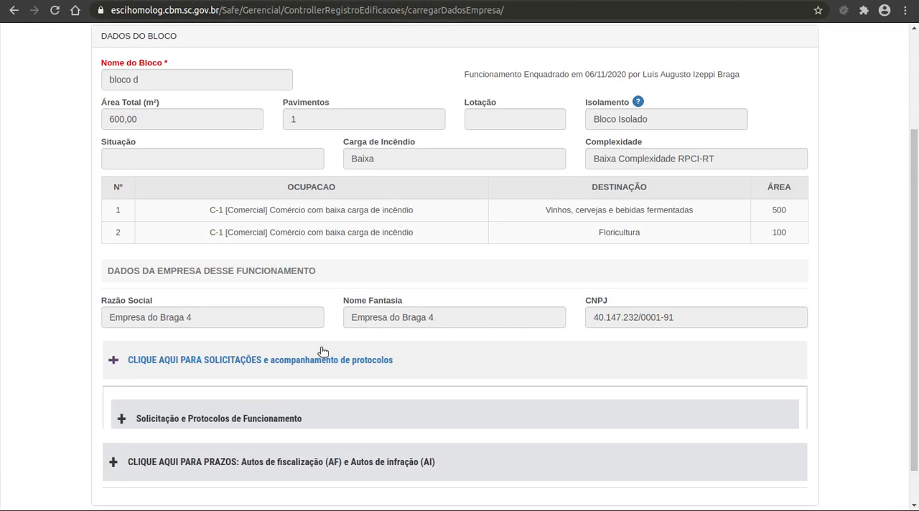
scroll(319, 348, down, 1)
click(343, 358)
scroll(416, 377, down, 3)
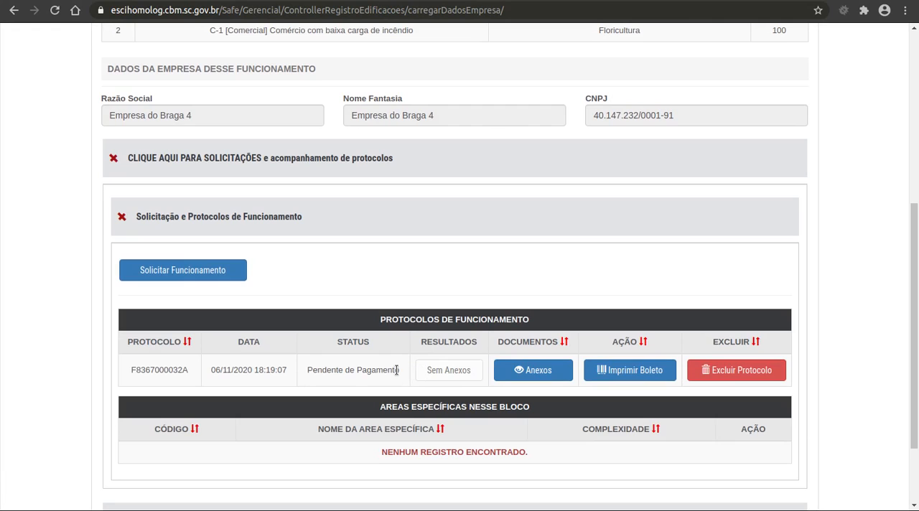
drag(401, 370, 303, 370)
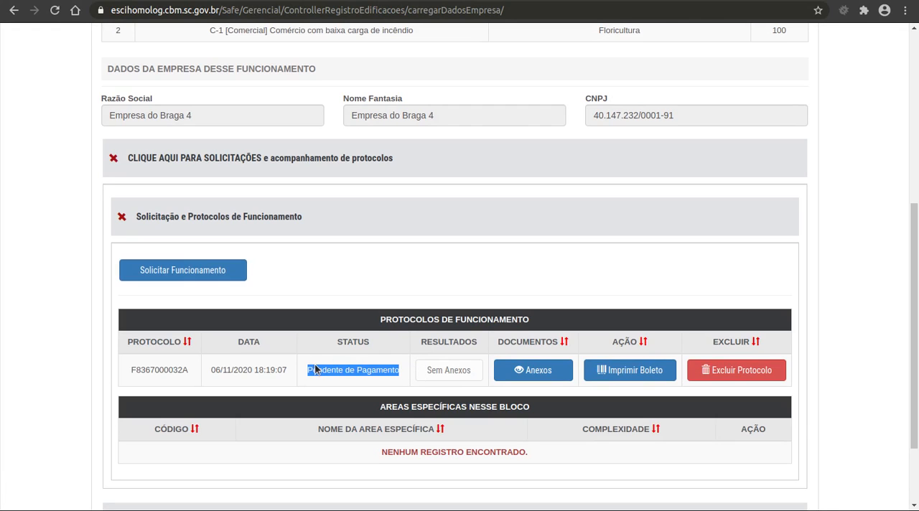
click(356, 378)
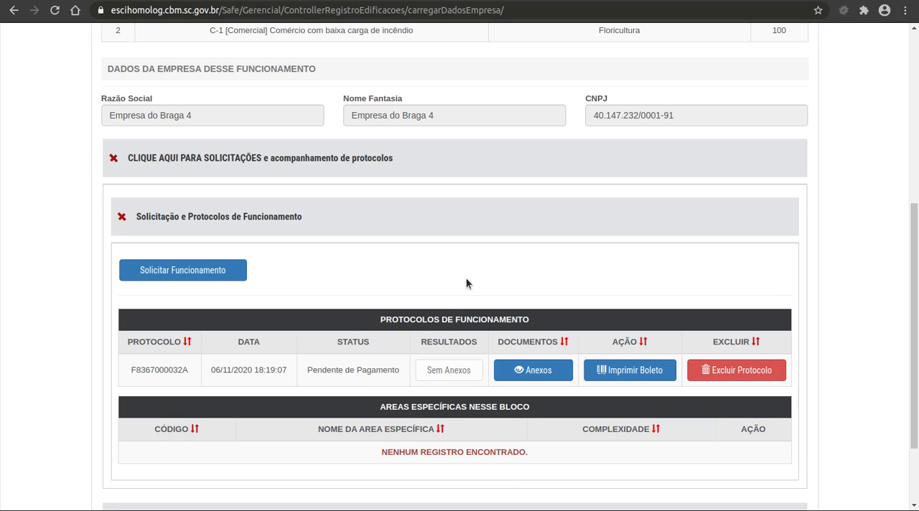
Reload the block page with form resubmission and dismiss the notice about the auto de fiscalização (AF)
scroll(466, 282, up, 5)
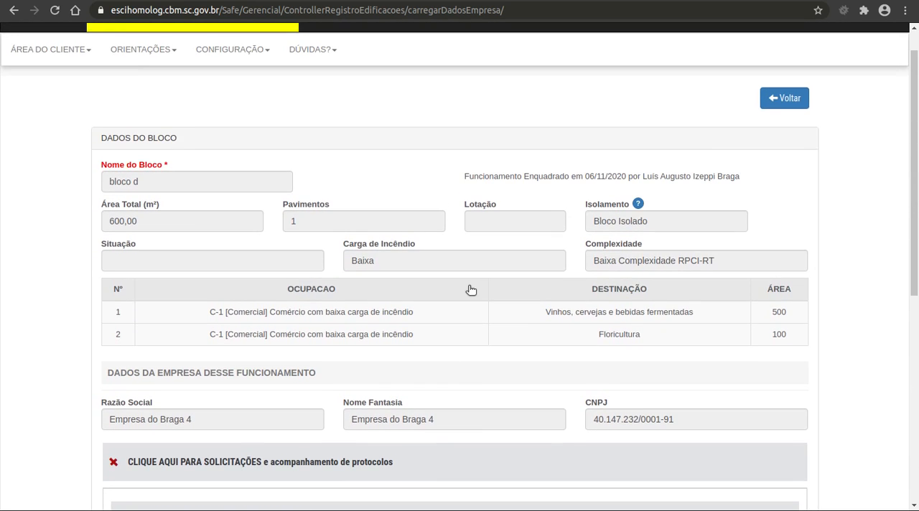
scroll(470, 289, up, 1)
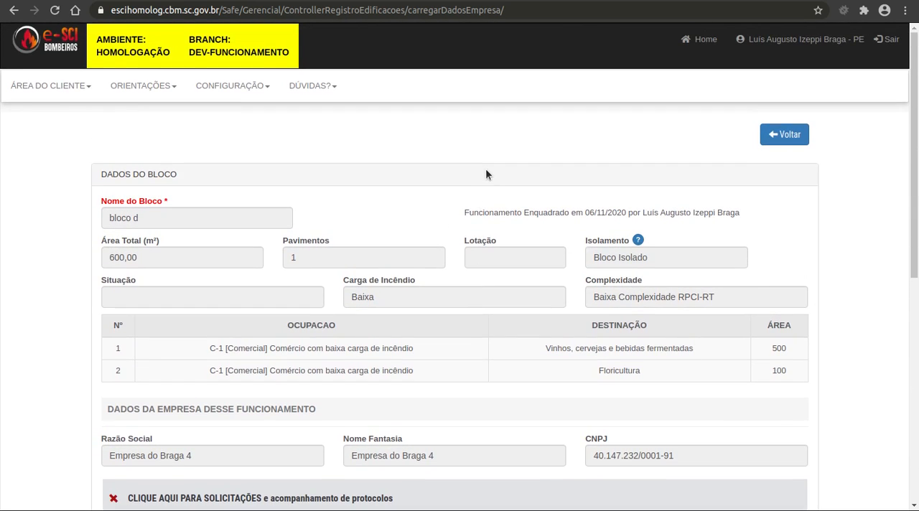
scroll(503, 258, down, 6)
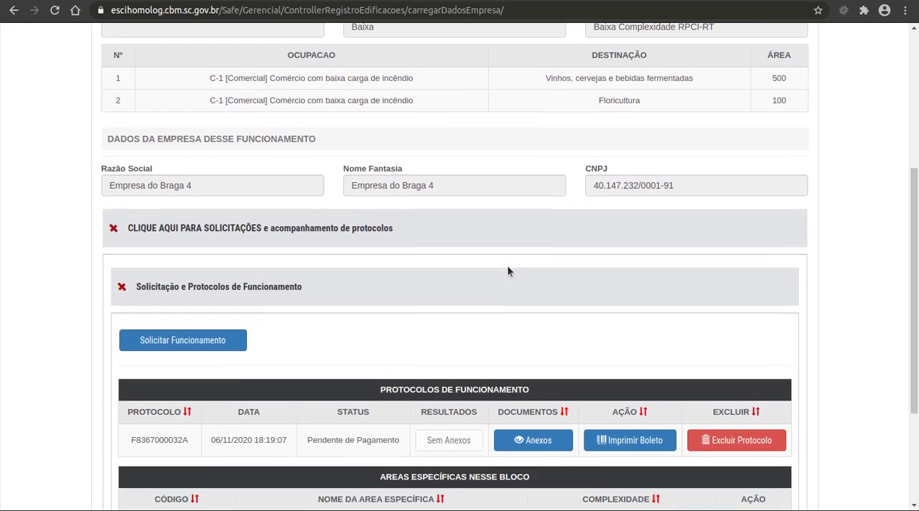
key(F5)
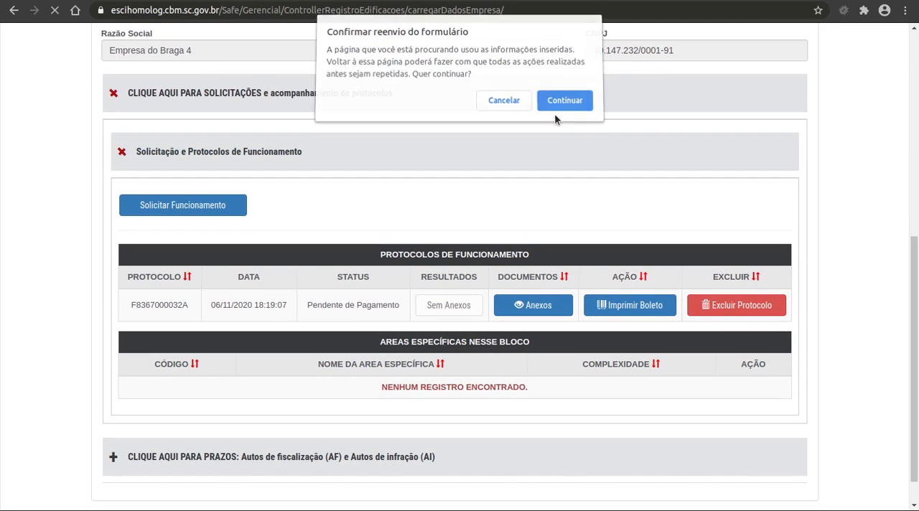
click(555, 114)
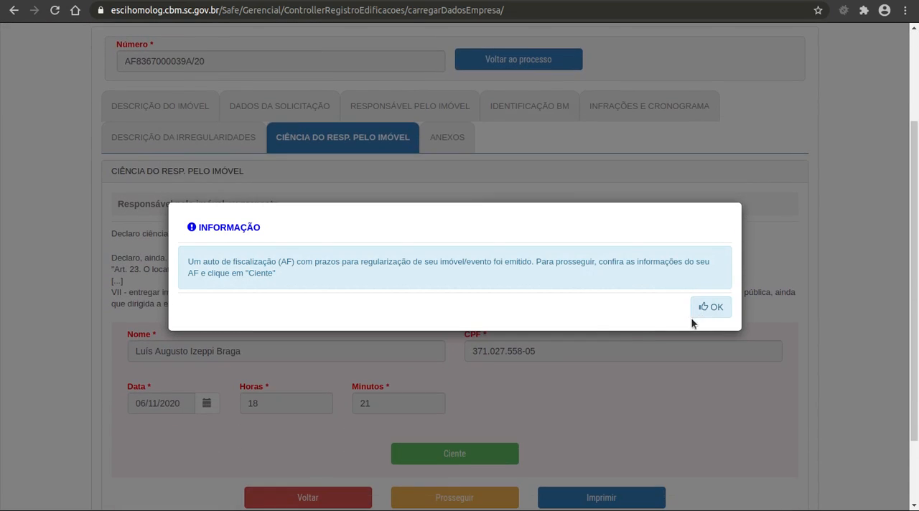
scroll(553, 400, down, 2)
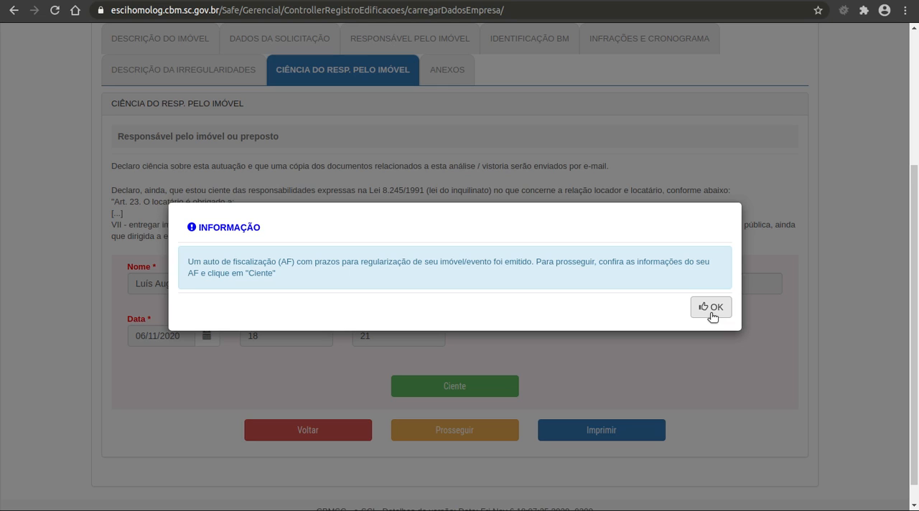
click(713, 309)
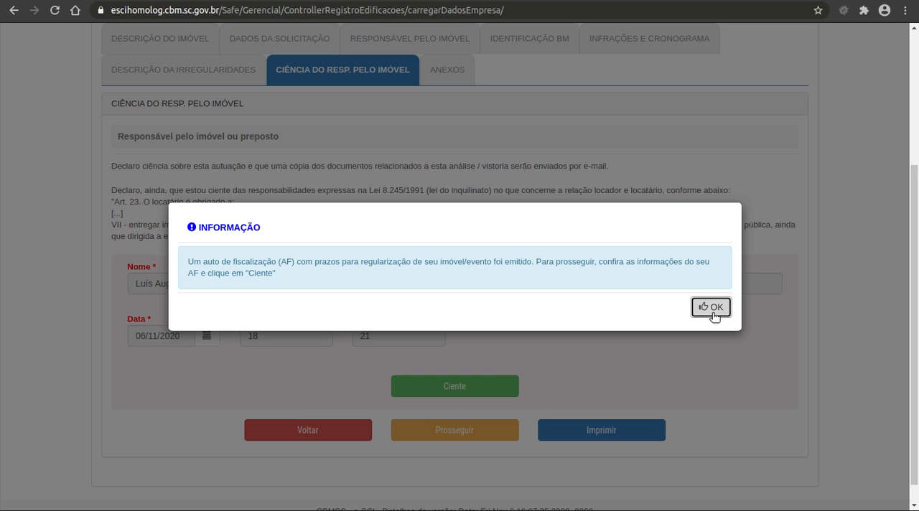
click(713, 307)
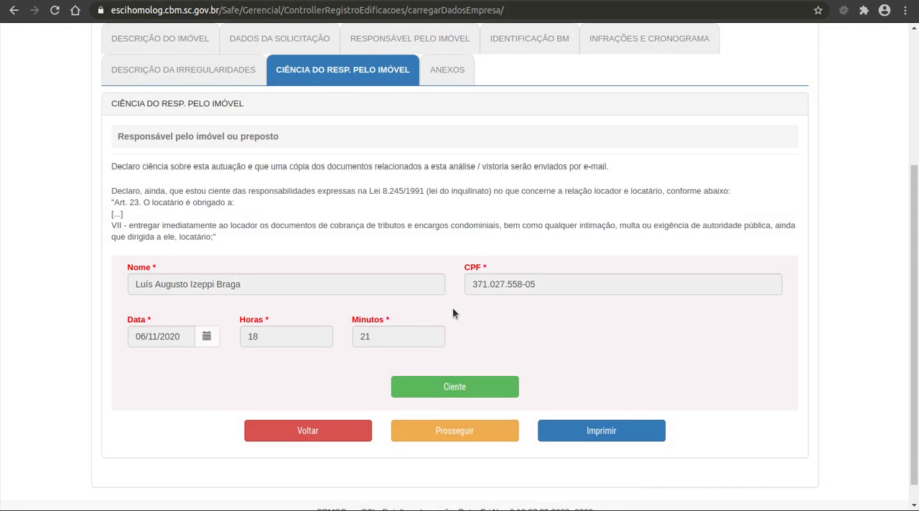
Review the AF's irregularities description, its request data with the linked protocol, and its attachments
scroll(452, 311, up, 3)
click(238, 164)
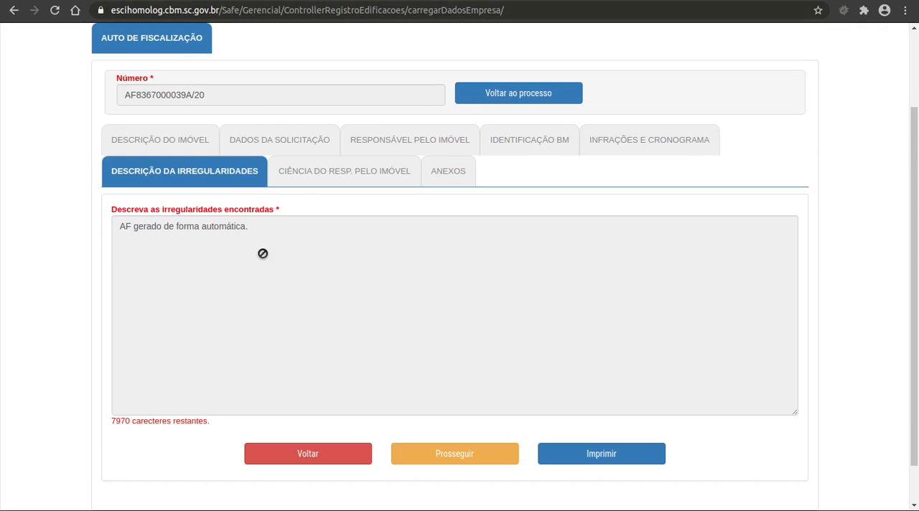
drag(262, 238, 105, 223)
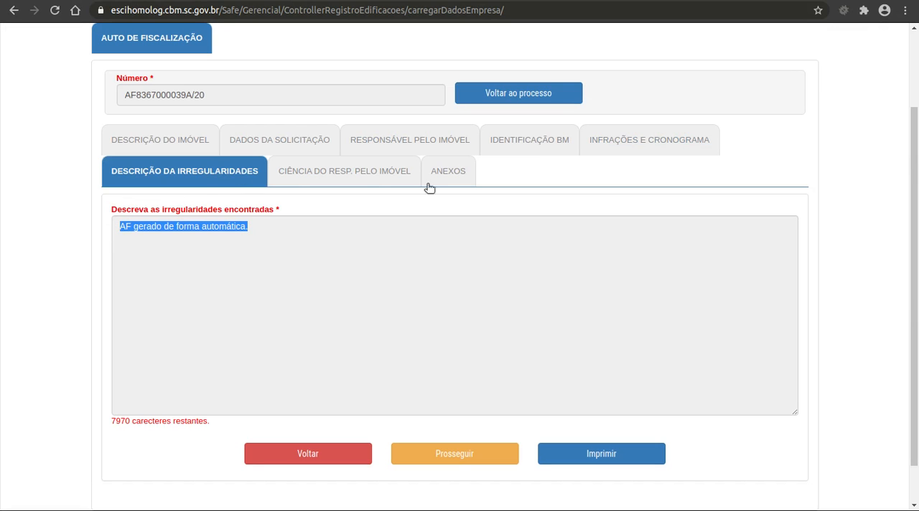
double_click(140, 232)
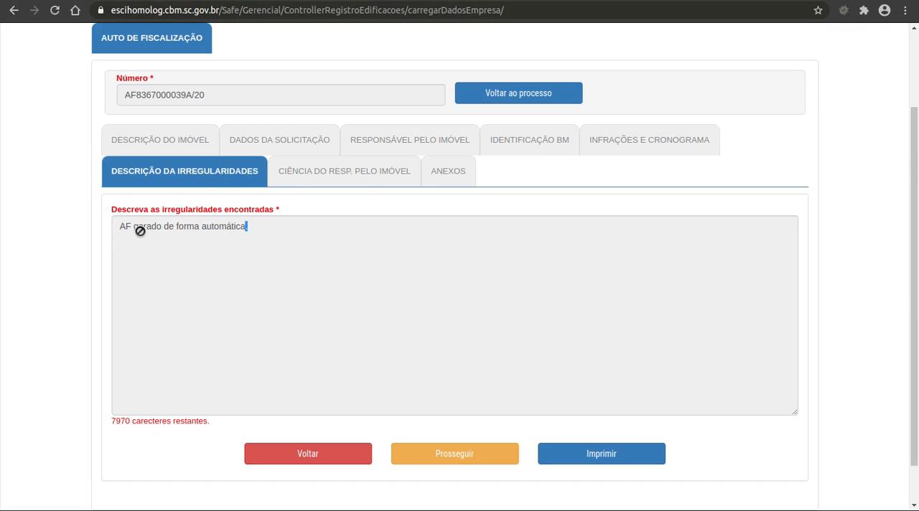
click(273, 151)
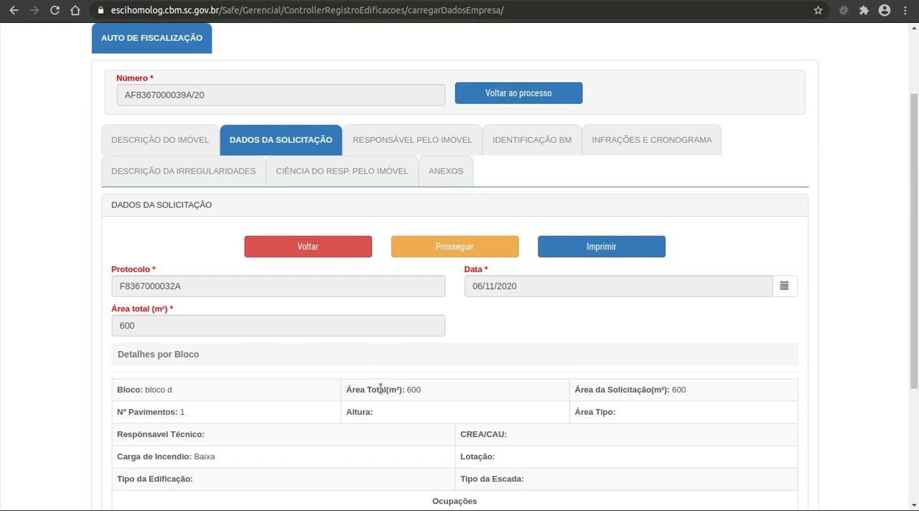
double_click(125, 286)
click(440, 178)
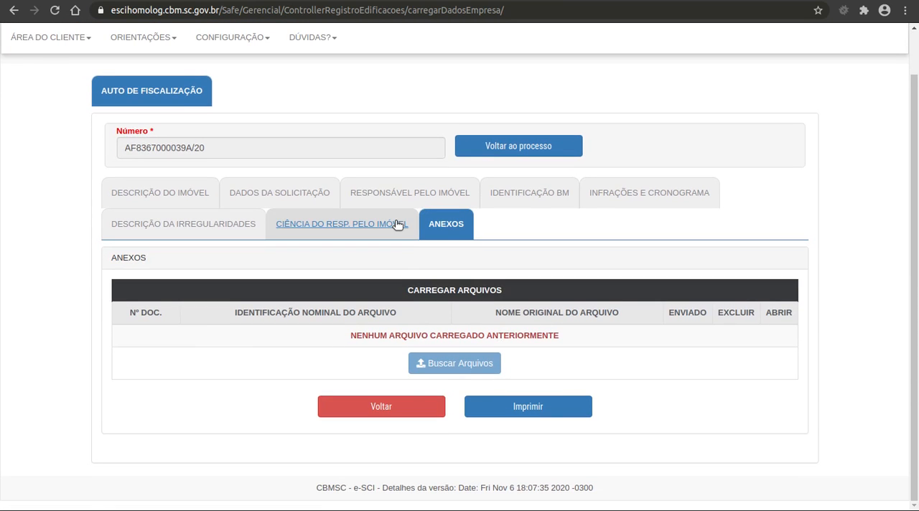
Acknowledge the AF as Ciente in the property owner's awareness section and confirm the resulting dialog
click(397, 225)
scroll(503, 318, down, 5)
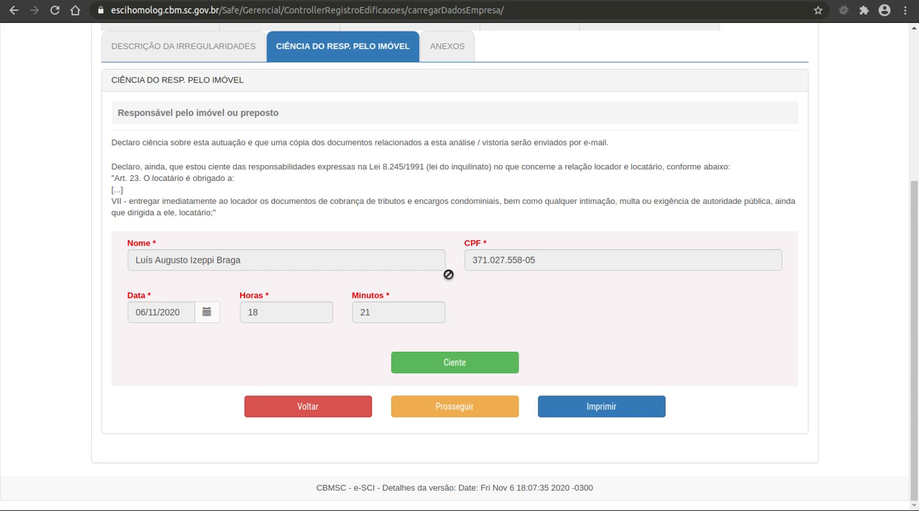
scroll(455, 284, up, 2)
scroll(456, 283, down, 1)
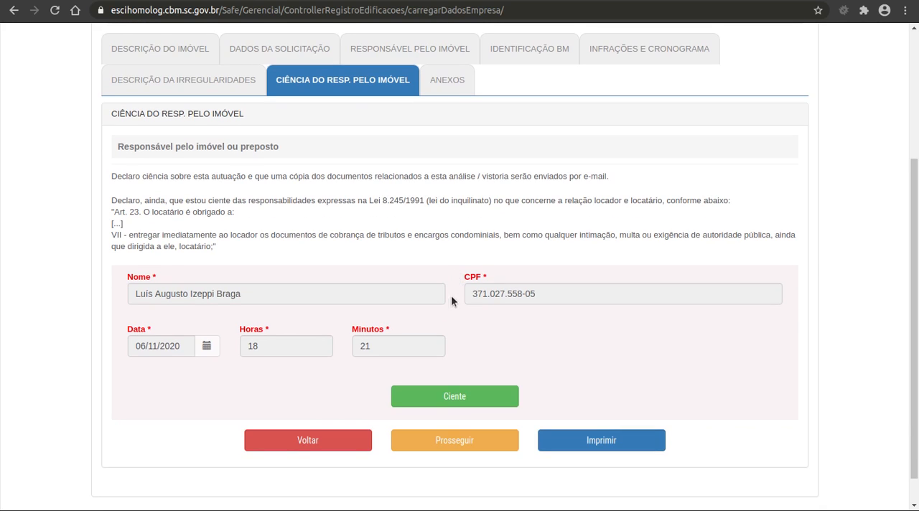
click(480, 400)
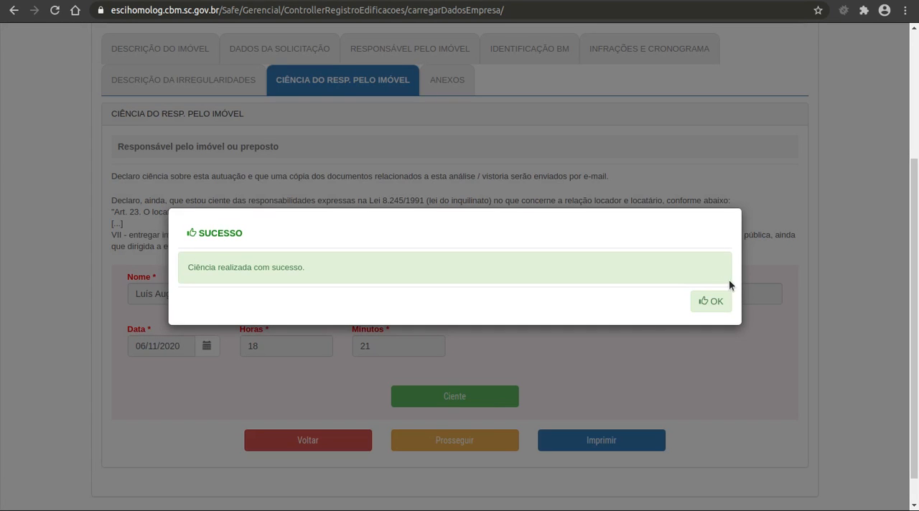
click(711, 301)
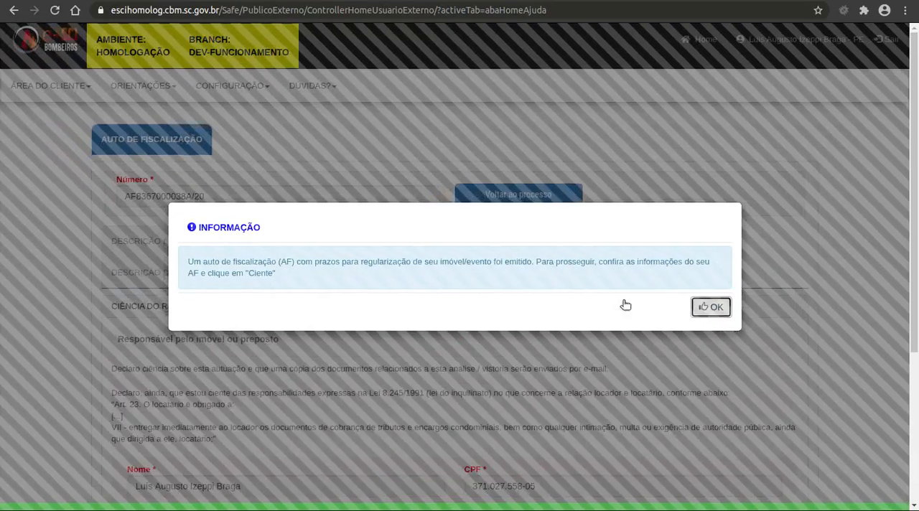
Register awareness (Ciente) of the auto de fiscalização as the party responsible for the property and close the resulting dialog
click(711, 307)
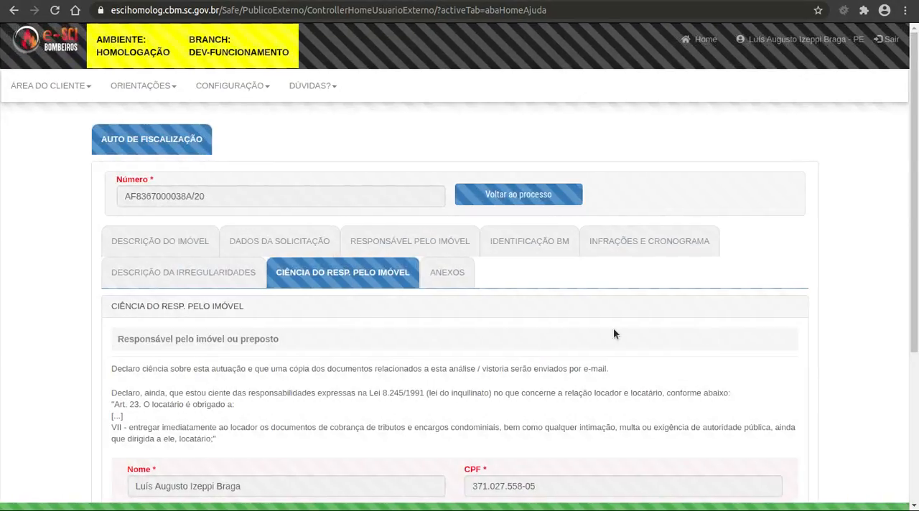
click(459, 387)
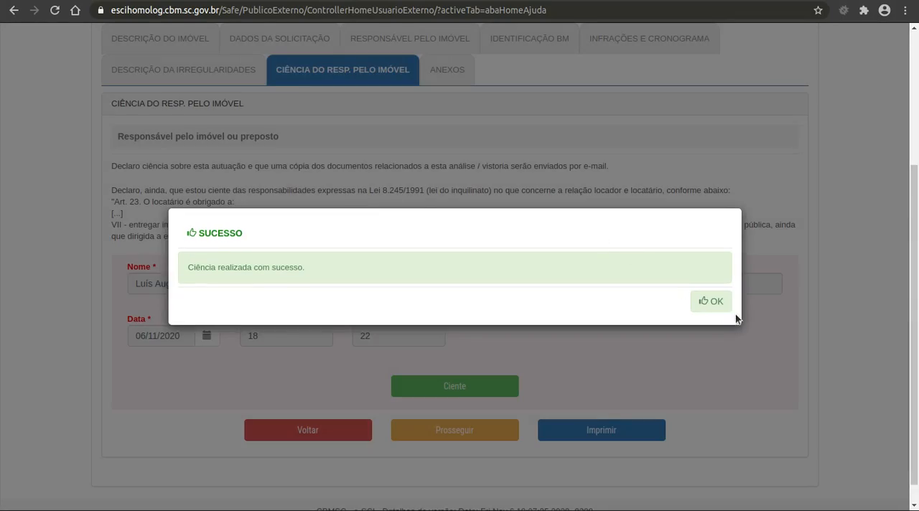
click(708, 301)
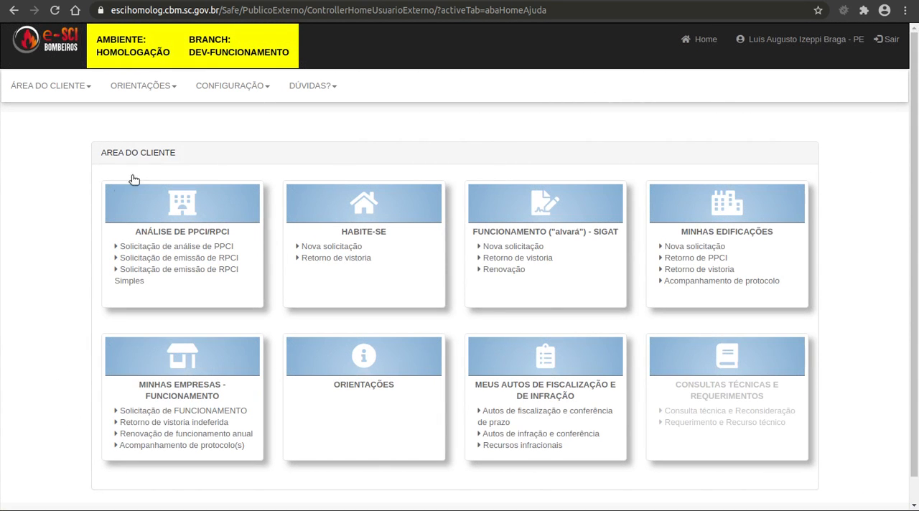
Load Empresa do Braga 4 from the company list under Minhas Empresas - Funcionamento
click(199, 416)
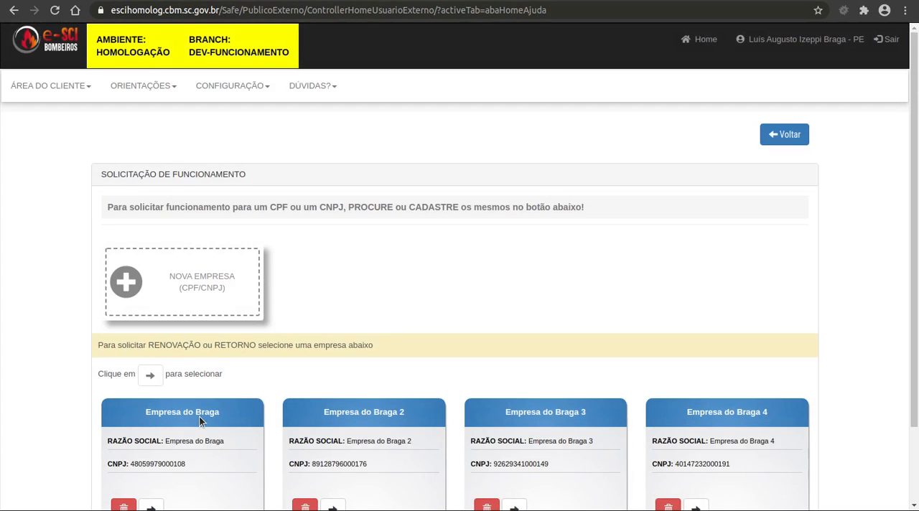
scroll(519, 277, down, 3)
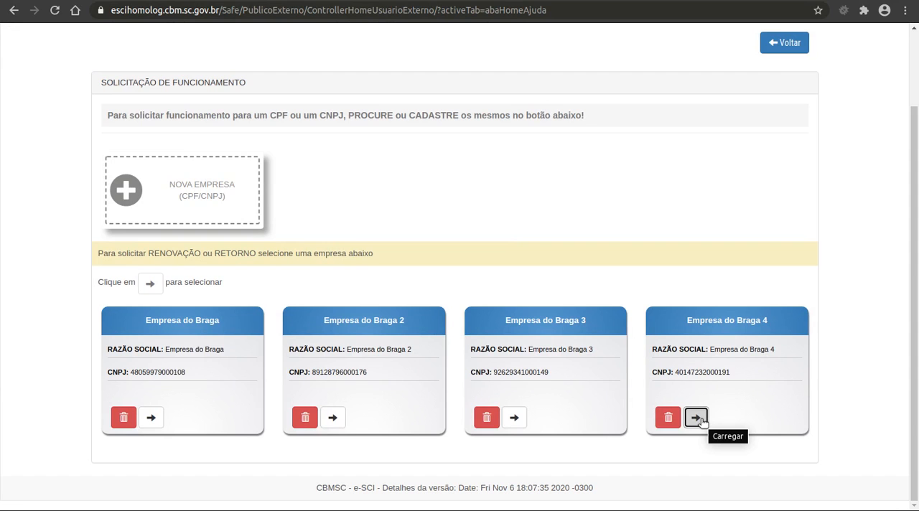
click(697, 418)
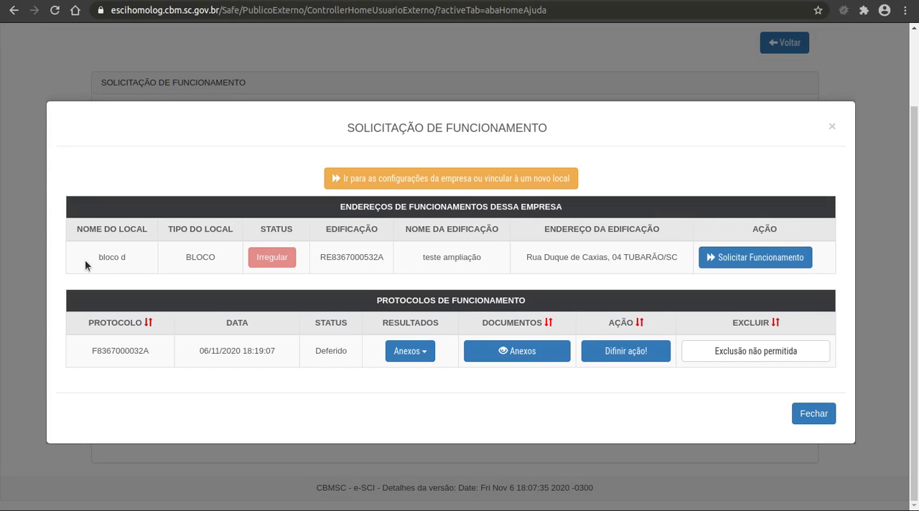
Review the location, building and address of bloco d and the status of its FUNCIONAMENTO protocol
drag(99, 257, 132, 255)
double_click(349, 257)
key(ctrl+c)
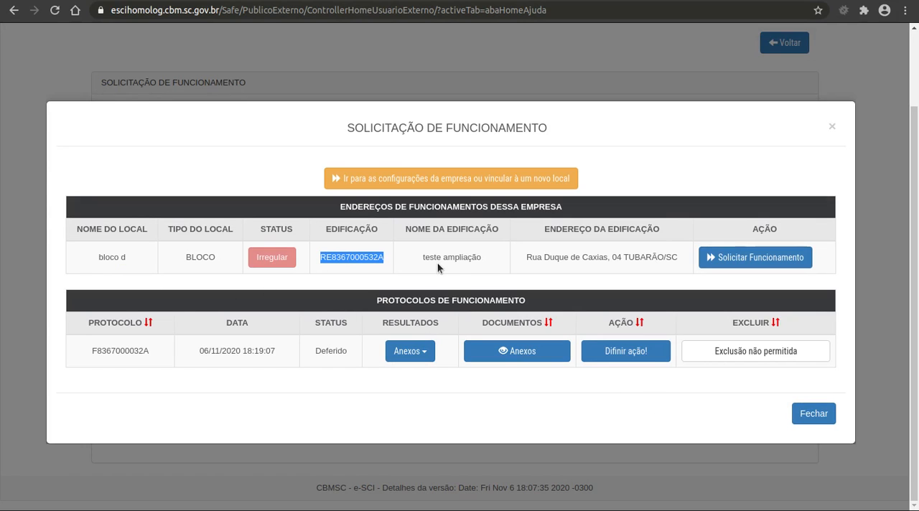
triple_click(530, 260)
click(243, 349)
drag(151, 359, 90, 347)
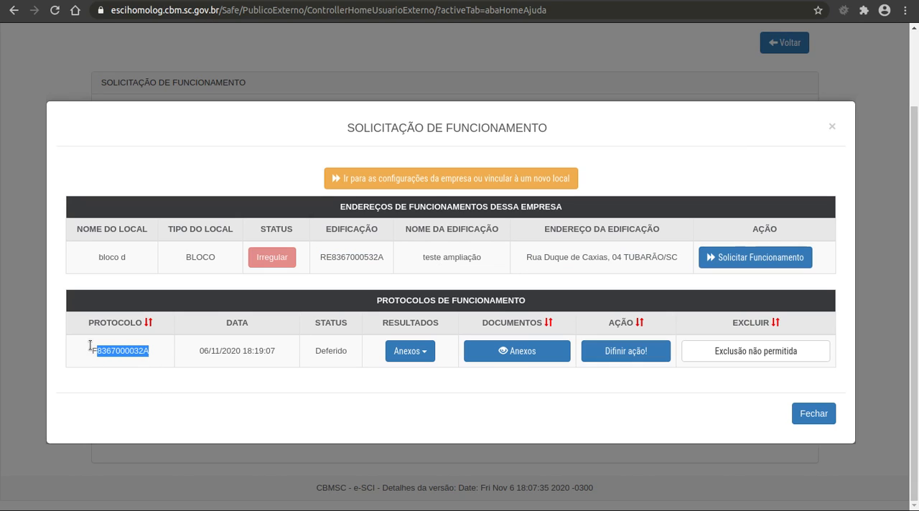
double_click(311, 352)
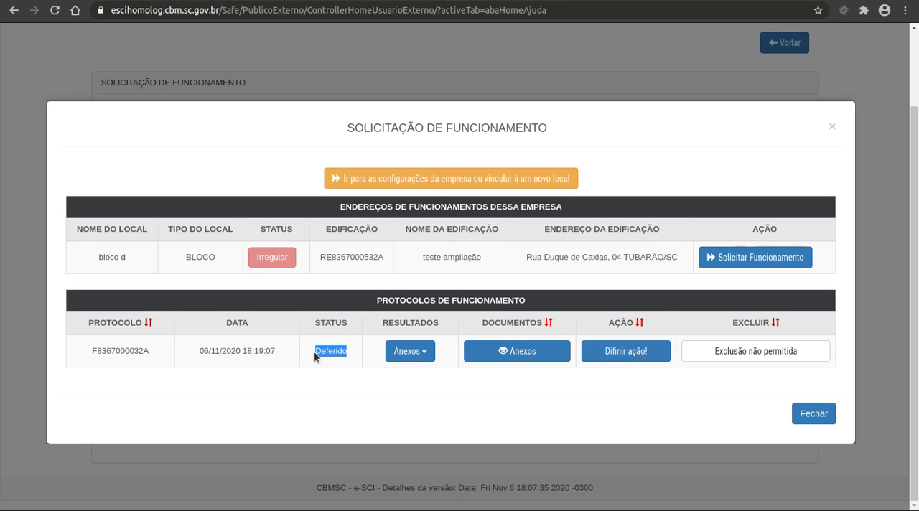
Review the result attachment of the FUNCIONAMENTO protocol, including its title and request data, and return to the request window
click(399, 356)
click(415, 369)
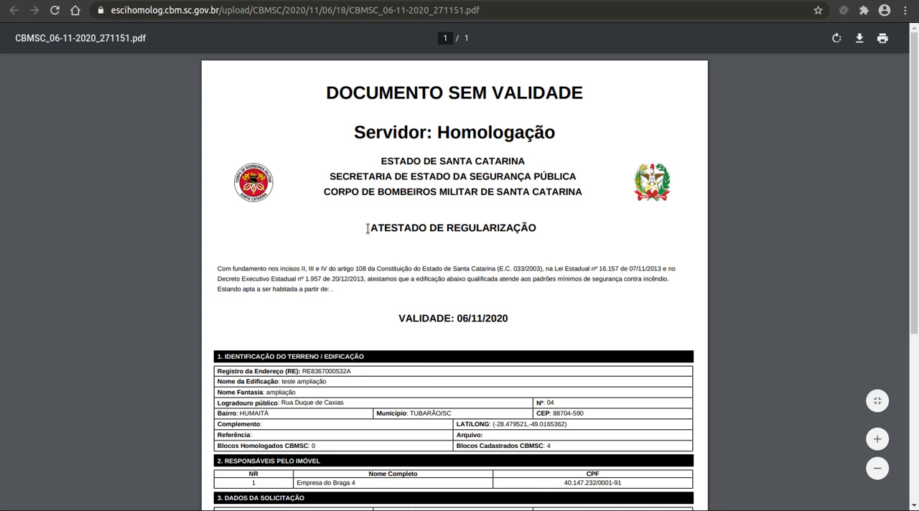
drag(368, 228, 557, 228)
click(557, 228)
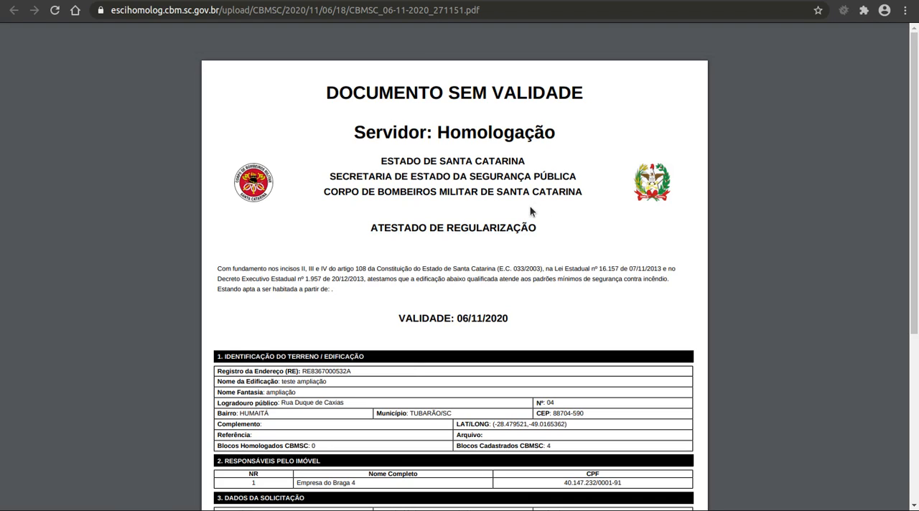
scroll(530, 206, down, 6)
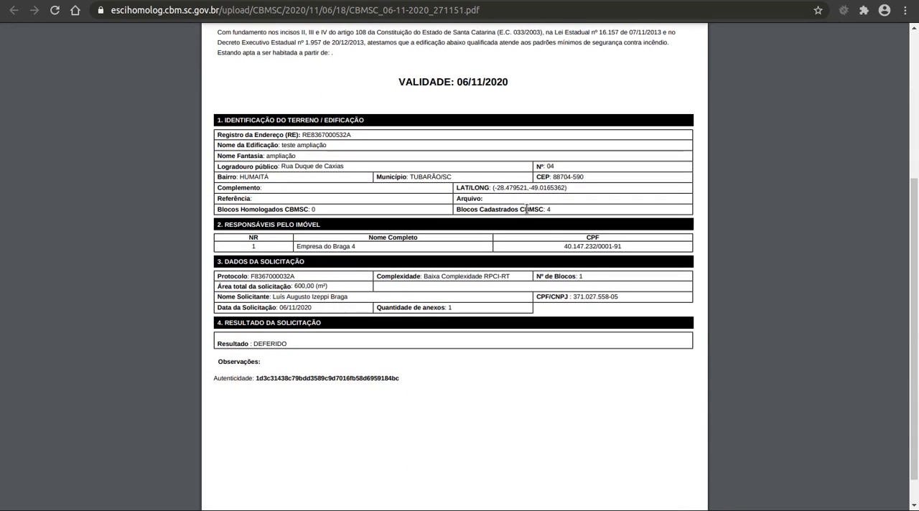
scroll(364, 260, up, 2)
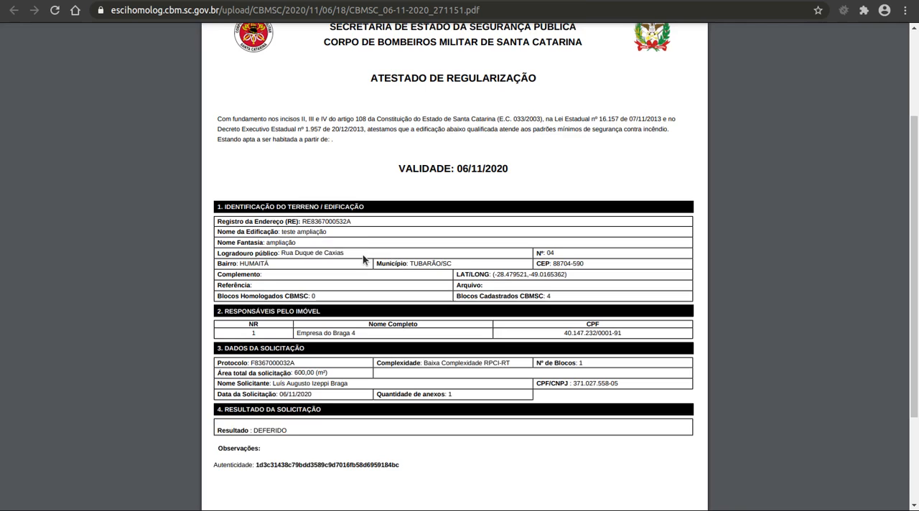
scroll(365, 260, up, 1)
drag(370, 93, 589, 87)
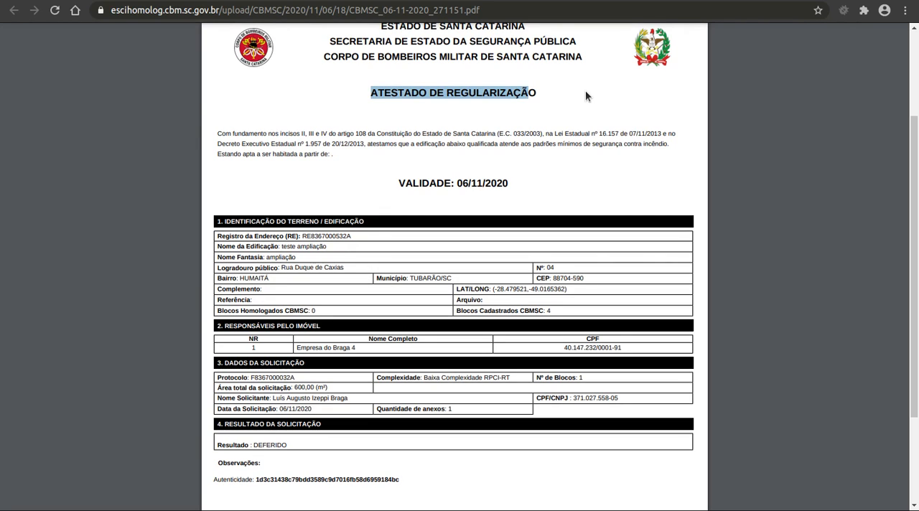
click(586, 100)
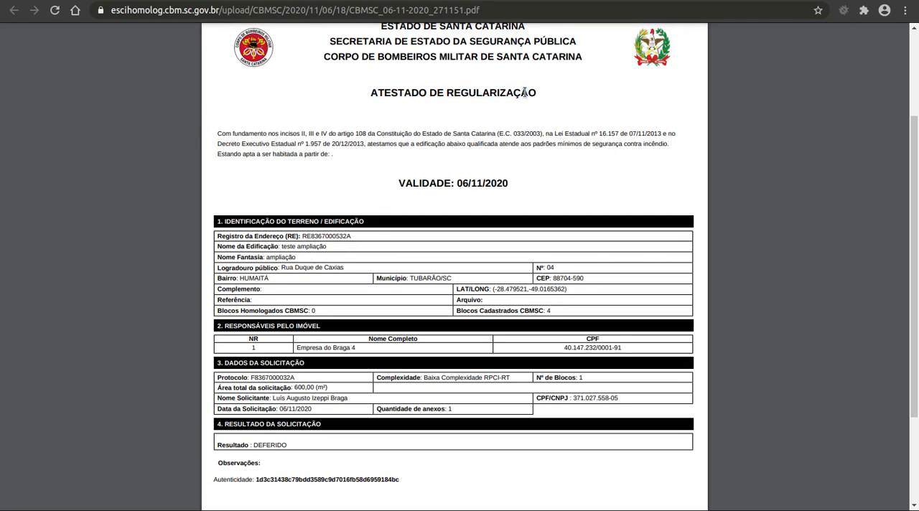
drag(369, 92, 537, 93)
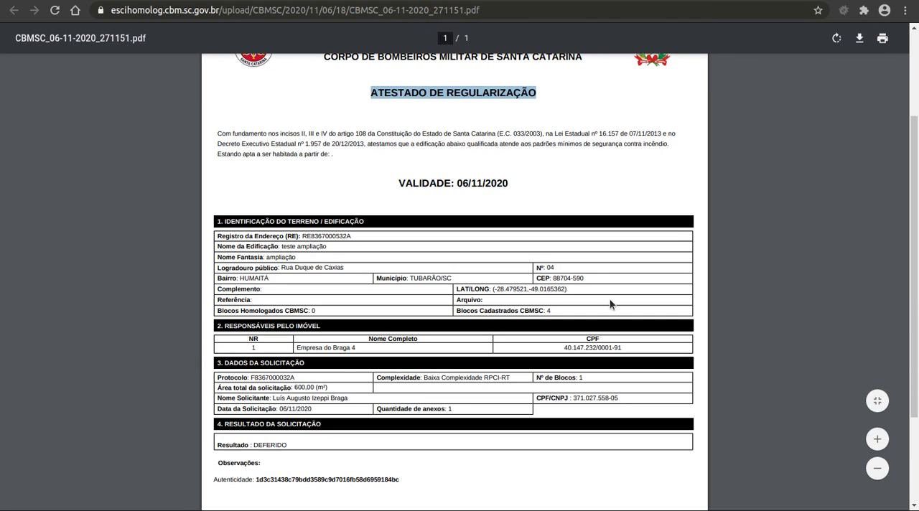
click(100, 0)
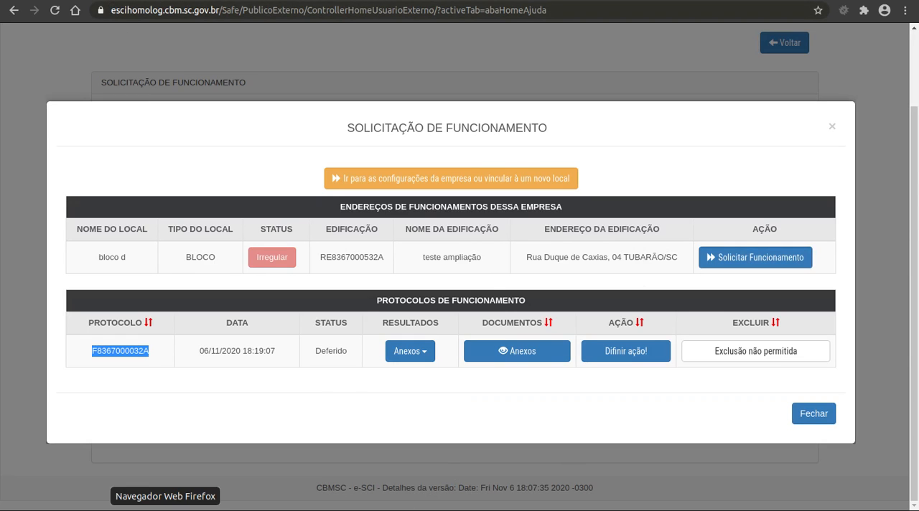
Consult the test data document in Firefox, return to Chrome and recheck the attestation PDF and the protocol's status
click(167, 510)
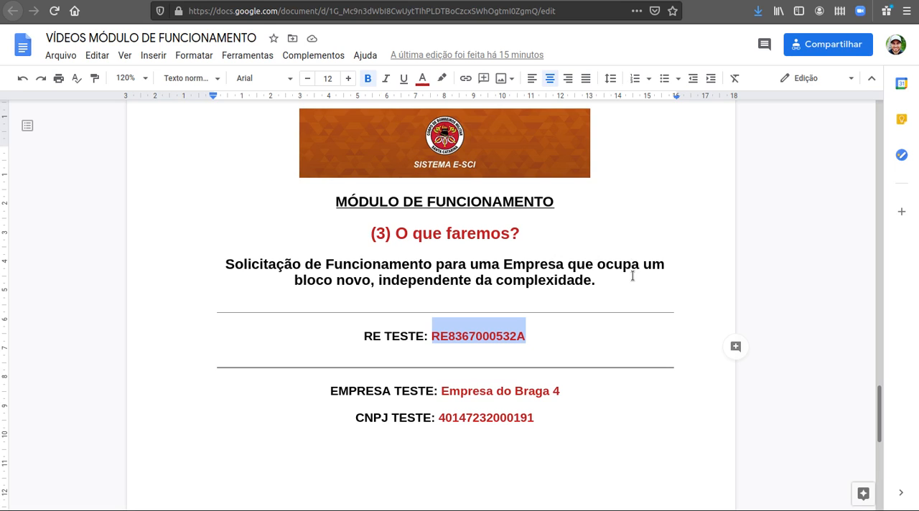
click(196, 509)
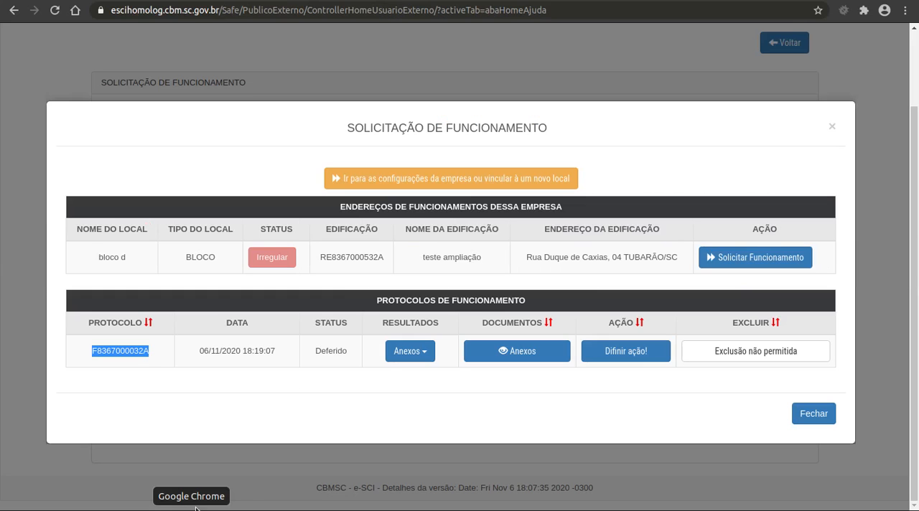
click(407, 352)
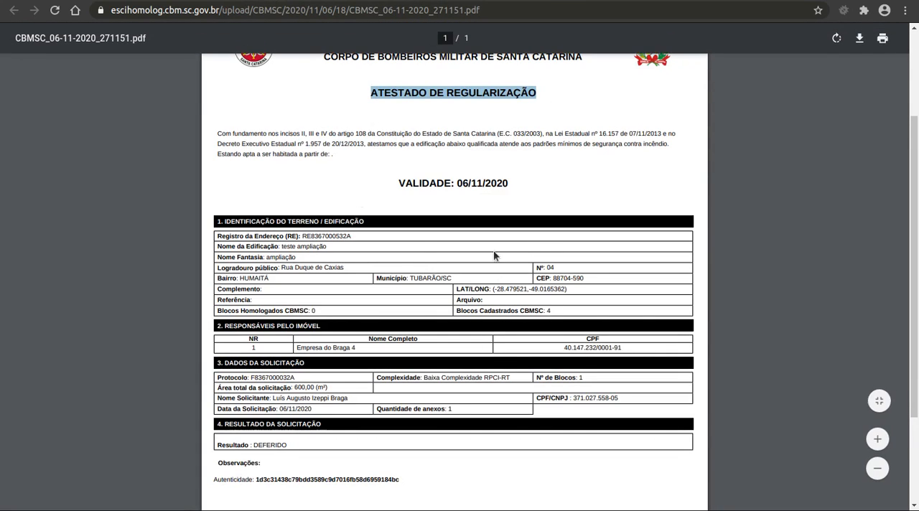
click(106, 0)
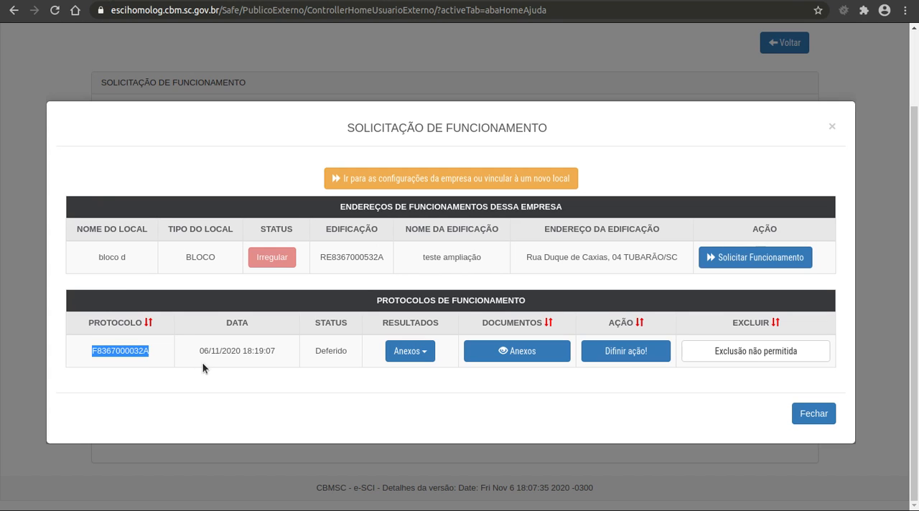
double_click(343, 352)
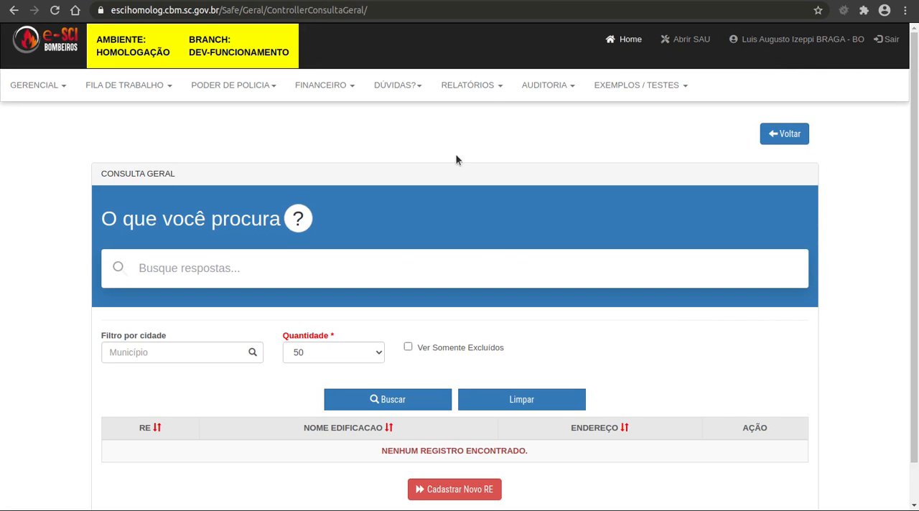
key(ctrl+v)
key(Tab)
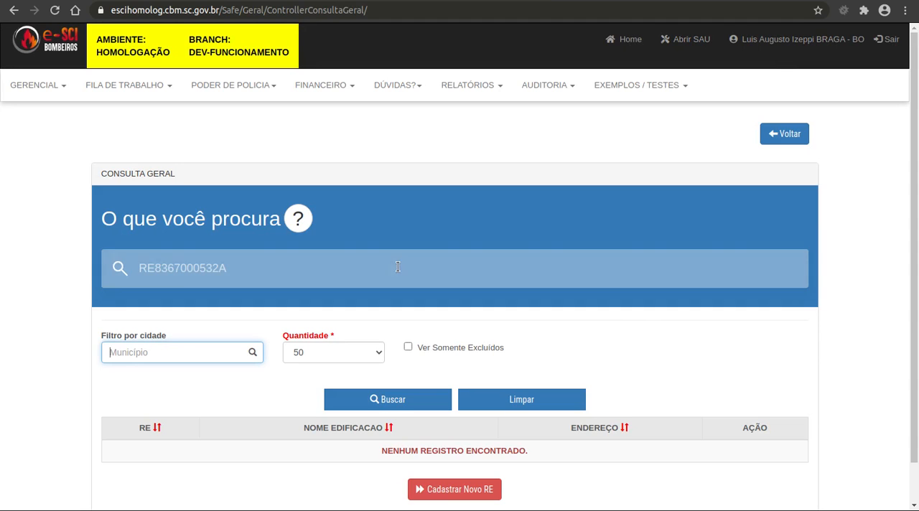
text(tuba)
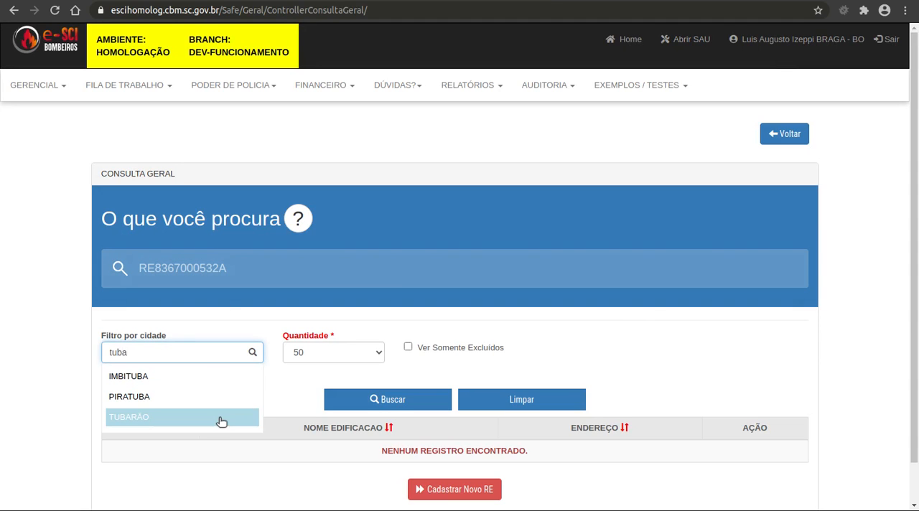
click(219, 422)
click(378, 407)
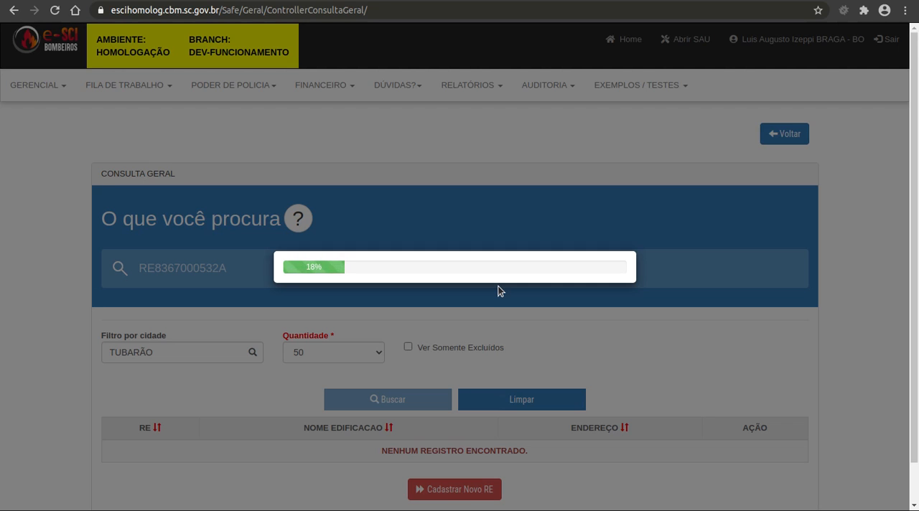
scroll(498, 286, down, 3)
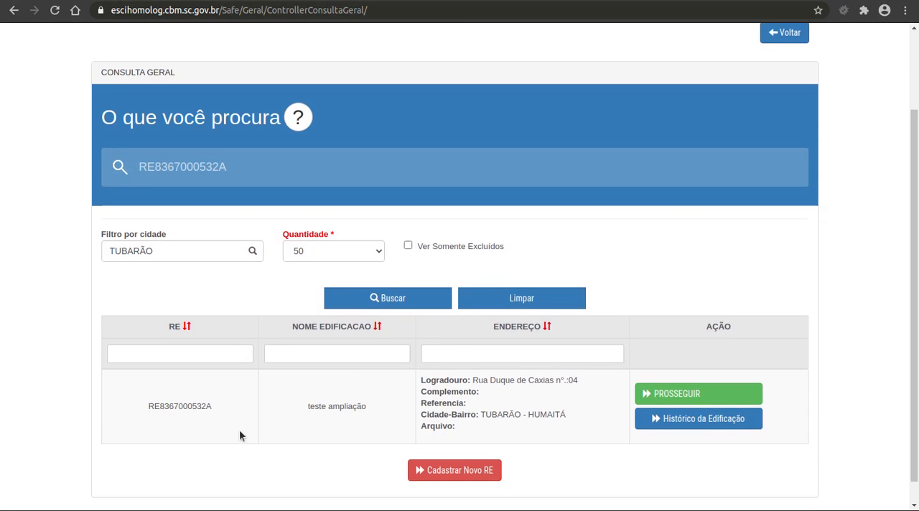
Check the found building's name and bring up its Histórico da Edificação with the list of processes
drag(371, 409, 293, 405)
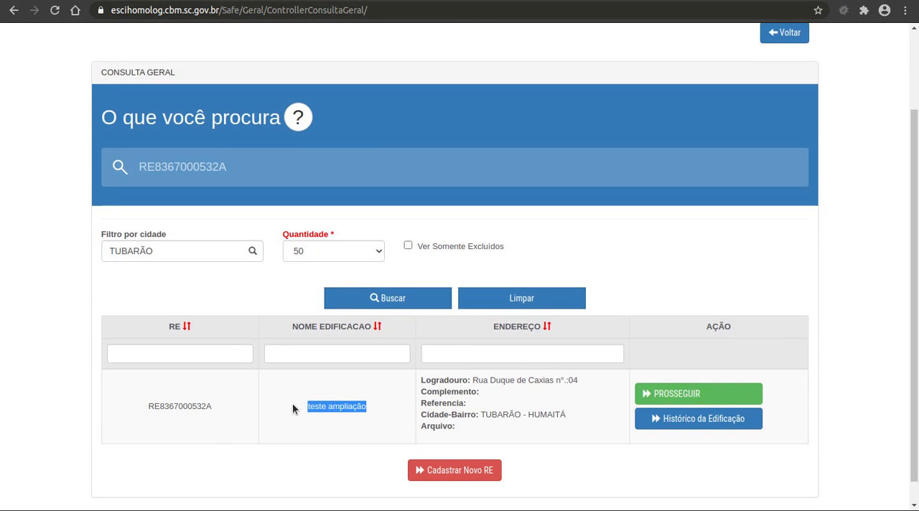
click(599, 437)
click(679, 420)
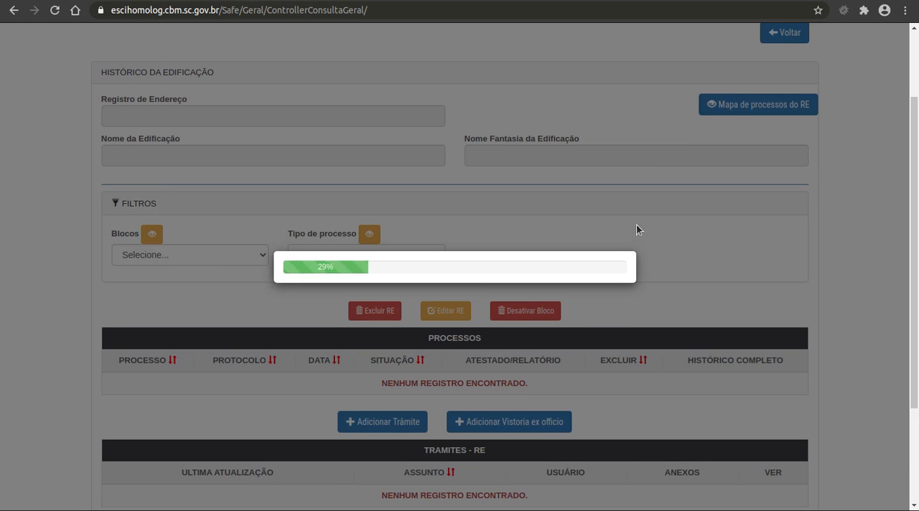
scroll(609, 224, down, 2)
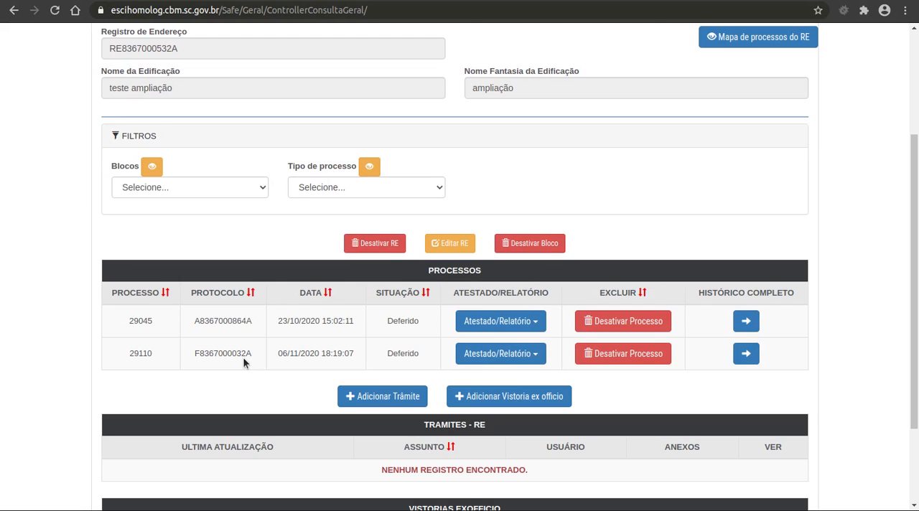
Examine the Atestado/Relatório of the FUNCIONAMENTO process dated 06/11/2020 and return to the building's history
click(491, 358)
click(490, 369)
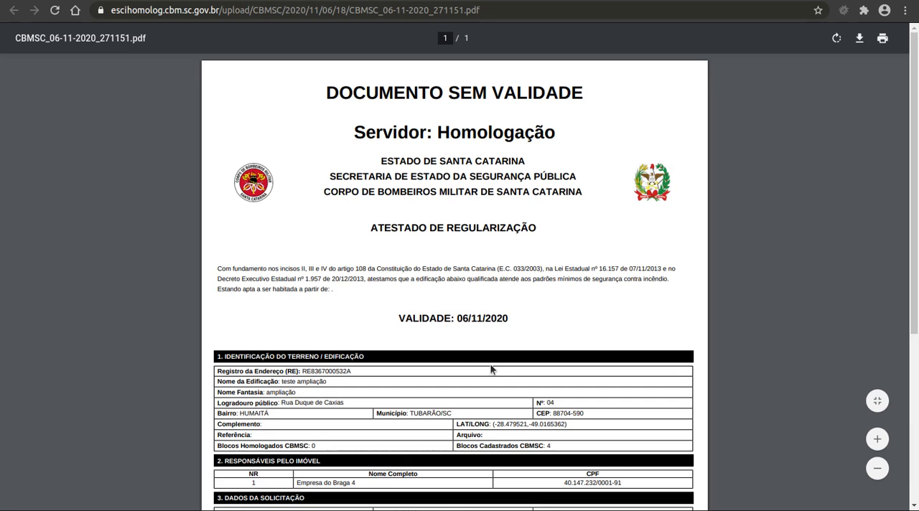
scroll(515, 299, down, 2)
scroll(515, 295, down, 2)
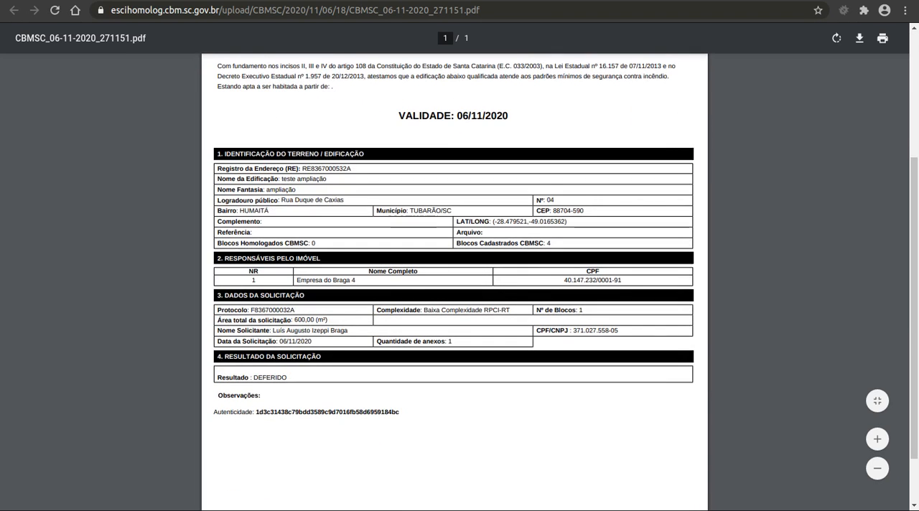
key(alt+Left)
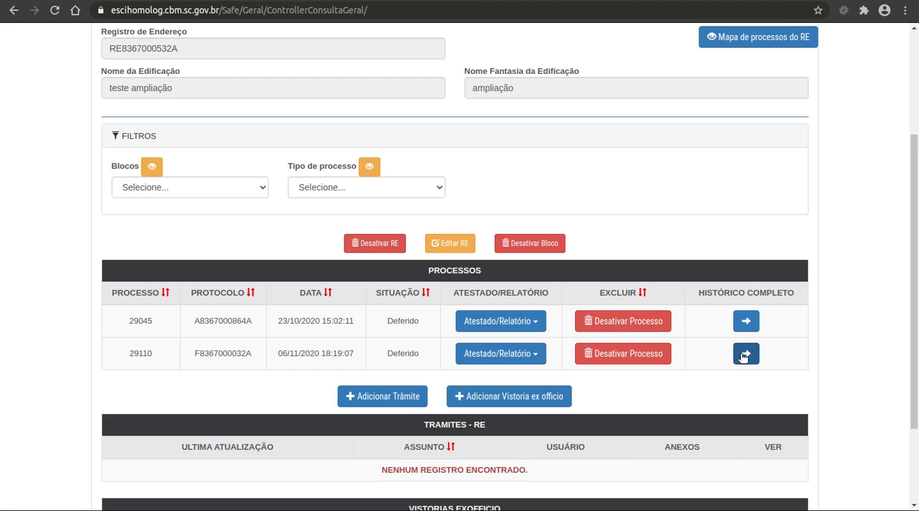
Review the complete history of the FUNCIONAMENTO process, covering each trâmite and the attachments of the final result and initial request
click(746, 353)
scroll(381, 212, down, 2)
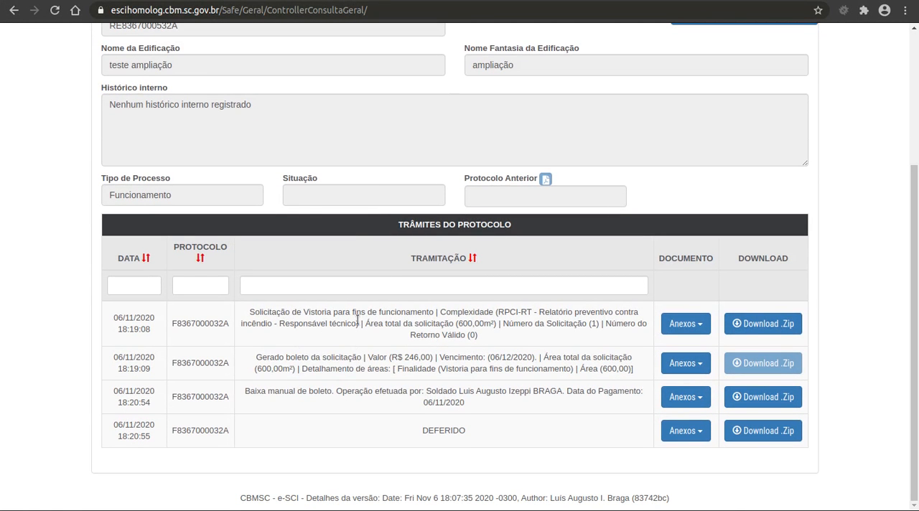
double_click(506, 311)
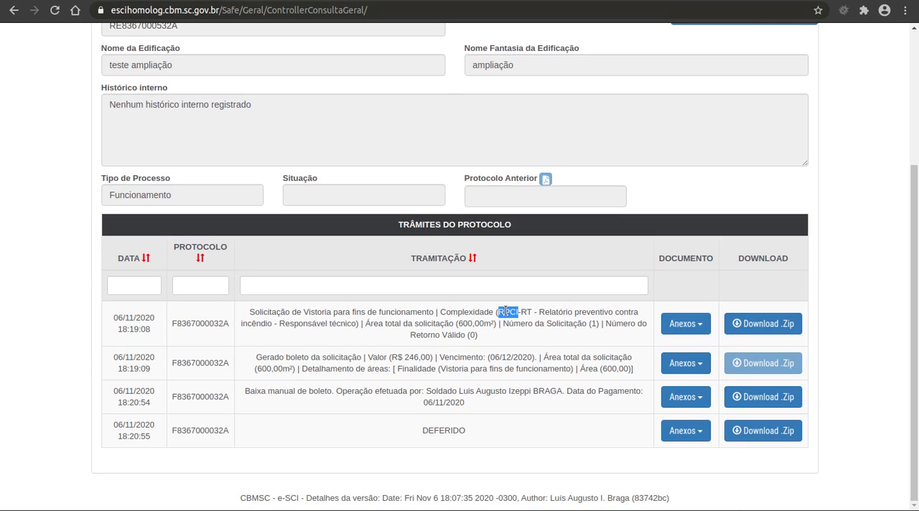
triple_click(316, 358)
click(358, 389)
double_click(248, 394)
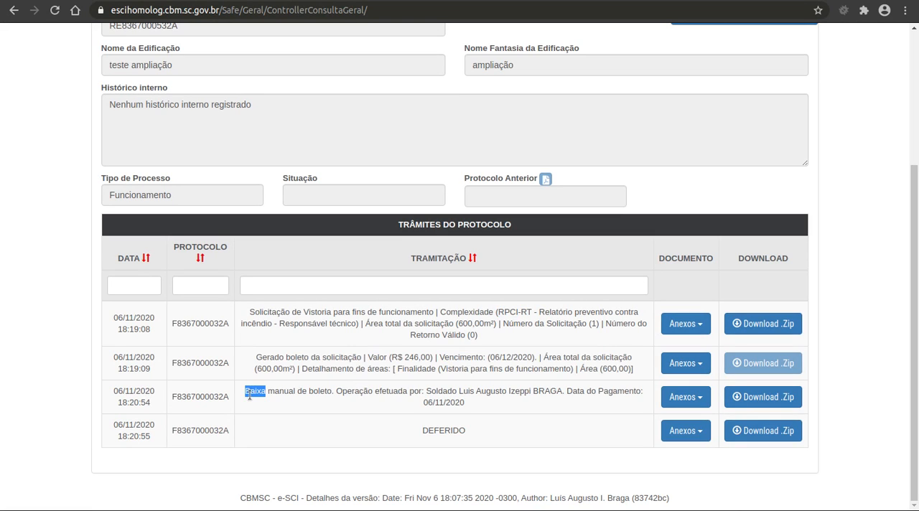
click(247, 392)
drag(247, 392, 468, 407)
click(478, 404)
double_click(462, 431)
click(690, 435)
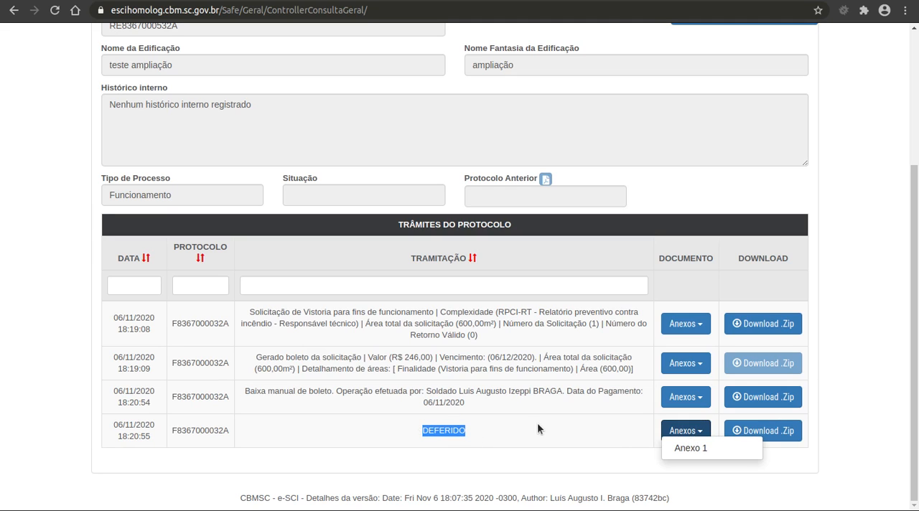
click(701, 327)
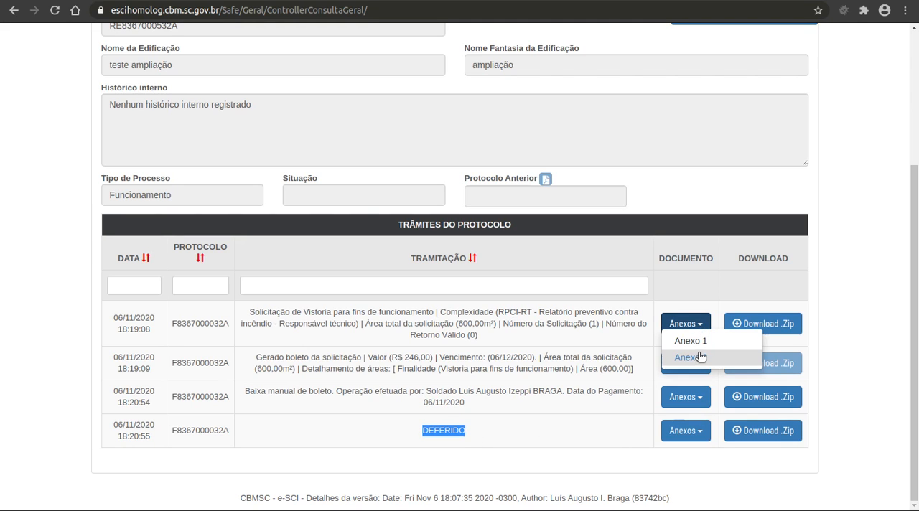
Examine the Anexo H declaration in Anexo 2 of the initial vistoria request and return to the protocol's trâmites
click(707, 344)
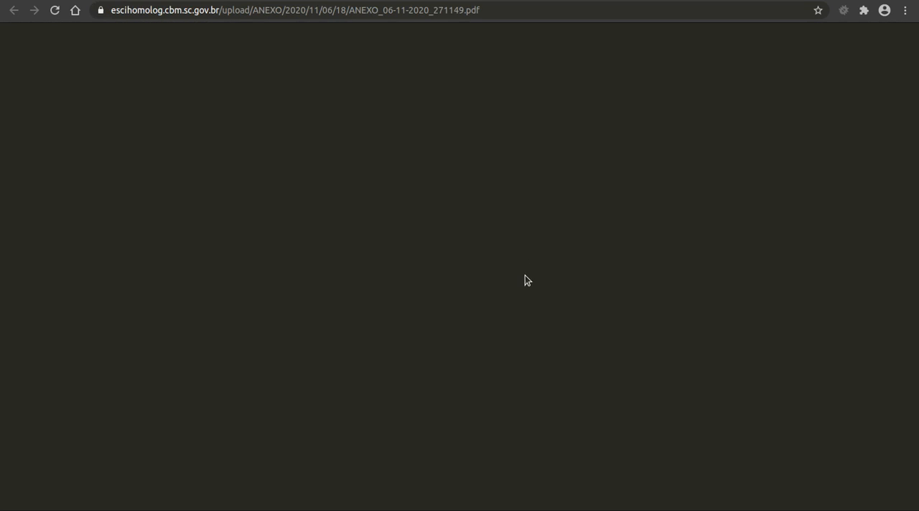
scroll(525, 280, down, 2)
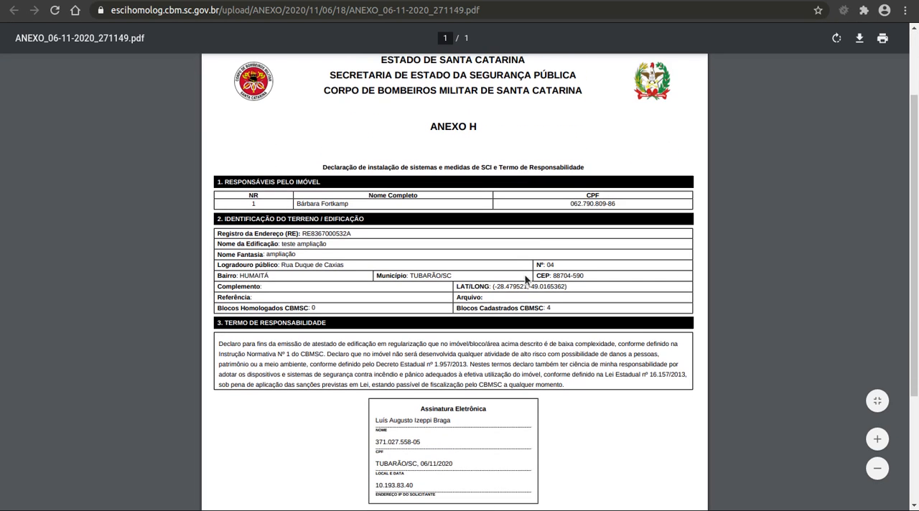
drag(431, 128, 508, 136)
click(502, 138)
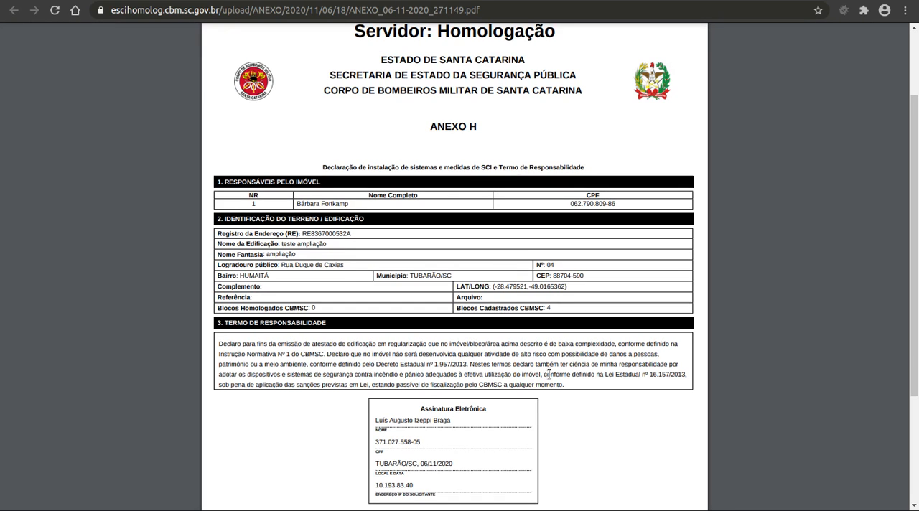
click(117, 1)
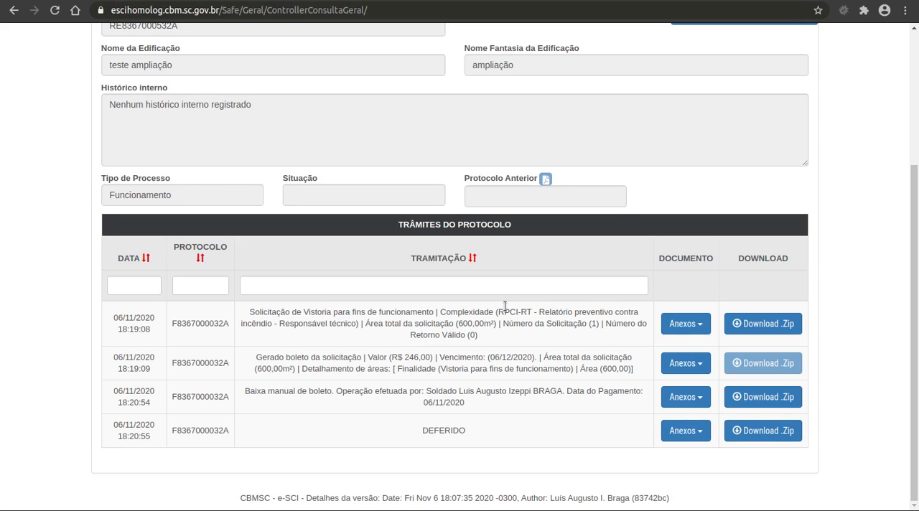
Open Anexo 1 of the initial Solicitação de Vistoria para fins de funcionamento
click(685, 322)
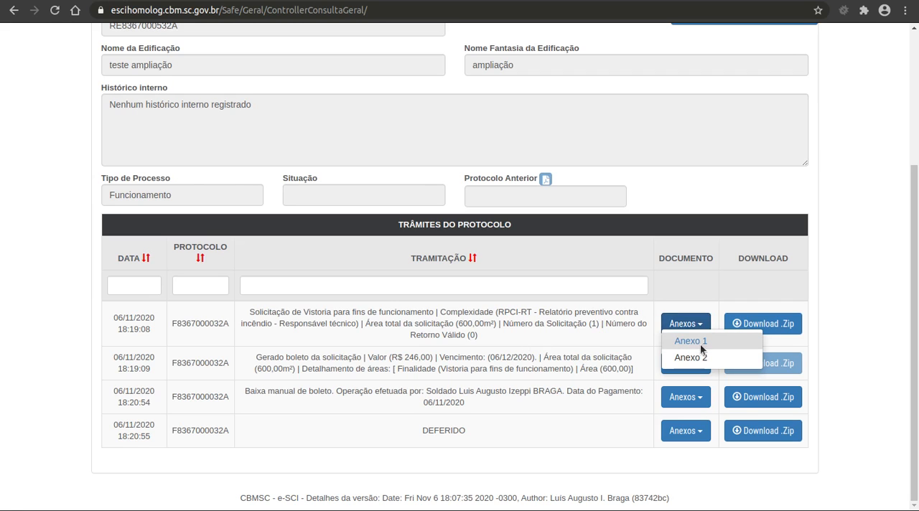
click(691, 341)
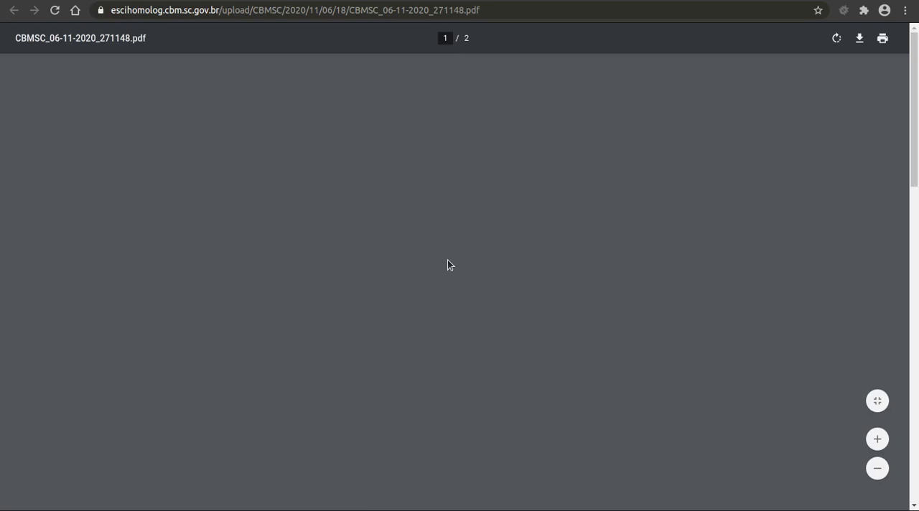